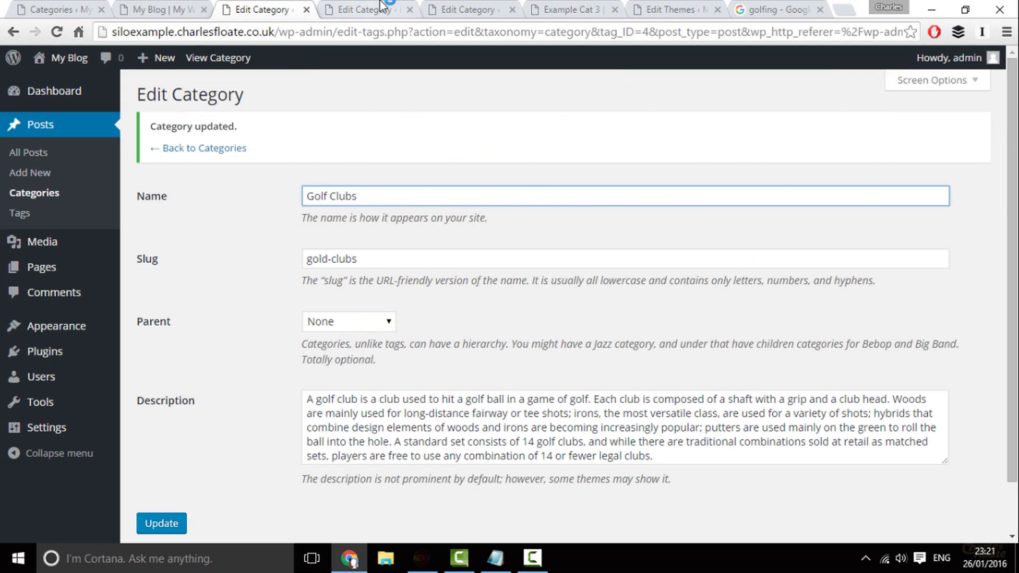
Close the Golf Clubs page, rename the Example Cat 2 category to Golfing with the slug golfing, and save it
click(330, 11)
click(314, 11)
click(307, 9)
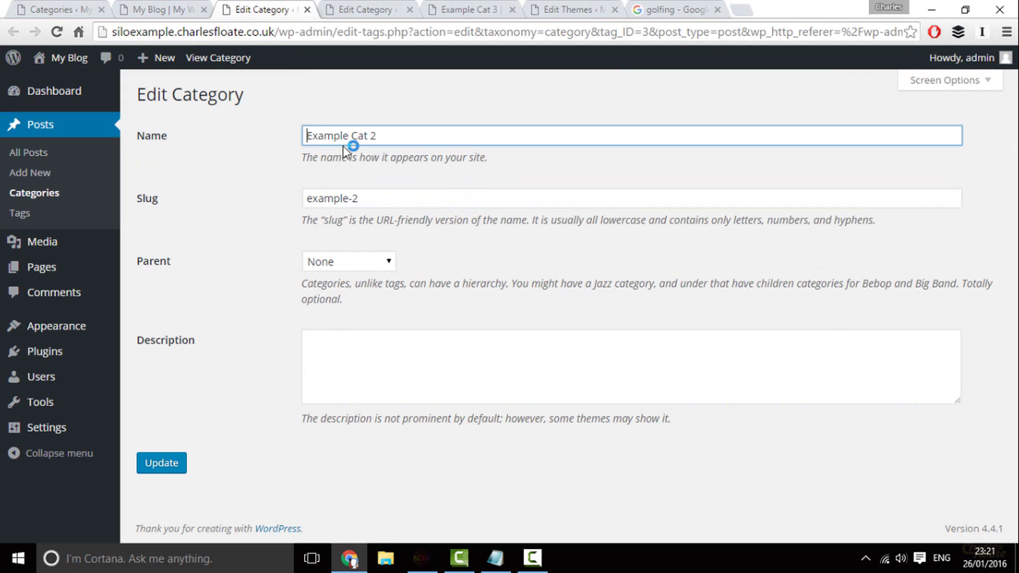
triple_click(341, 137)
text(Golfing)
key(Tab)
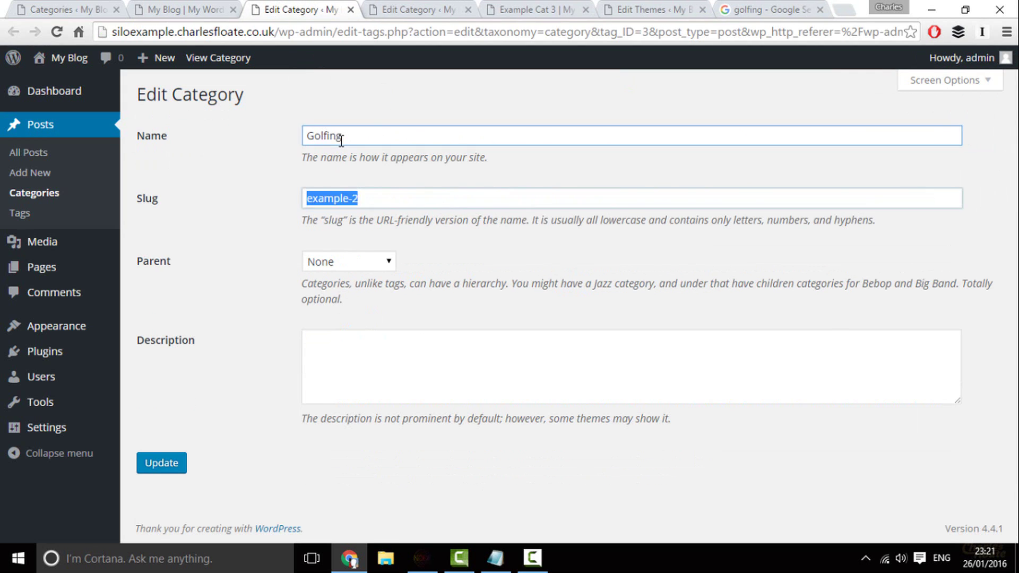
text(golfing)
key(Return)
Copy the two opening paragraphs of Wikipedia's Golf article into the Golfing category's description and save the category
click(764, 9)
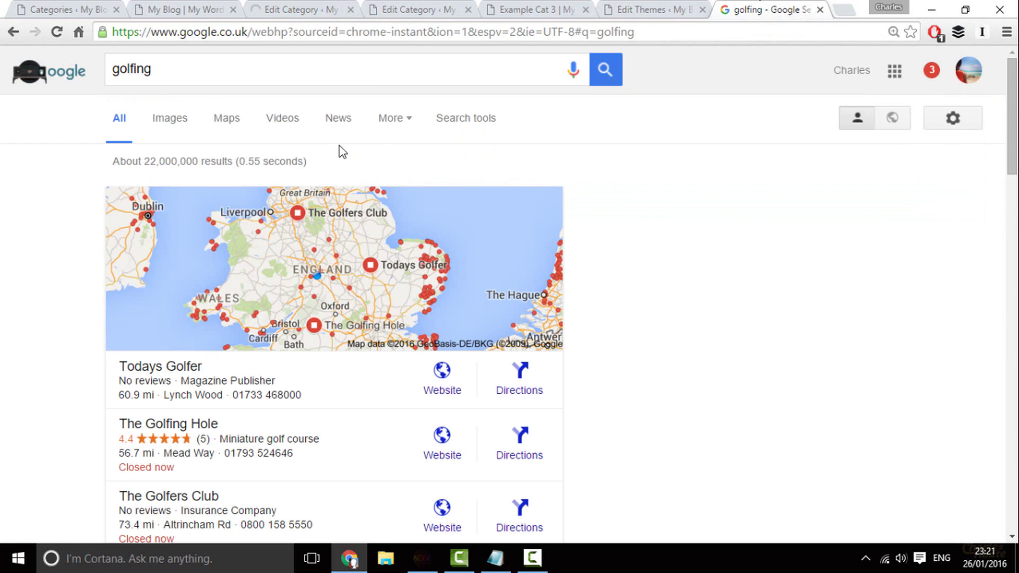
scroll(300, 264, down, 9)
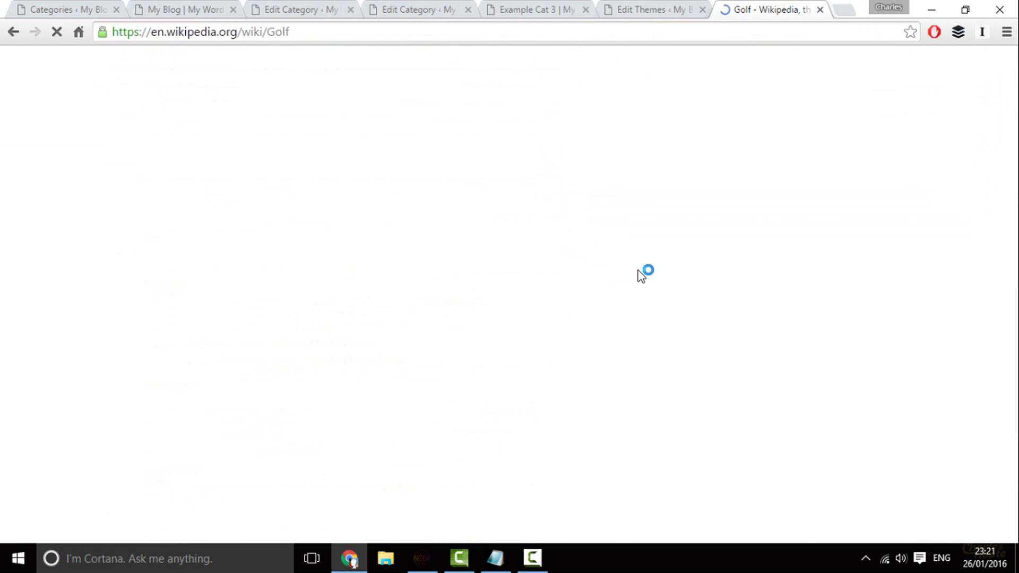
drag(153, 213, 597, 301)
right_click(580, 271)
click(580, 271)
click(297, 9)
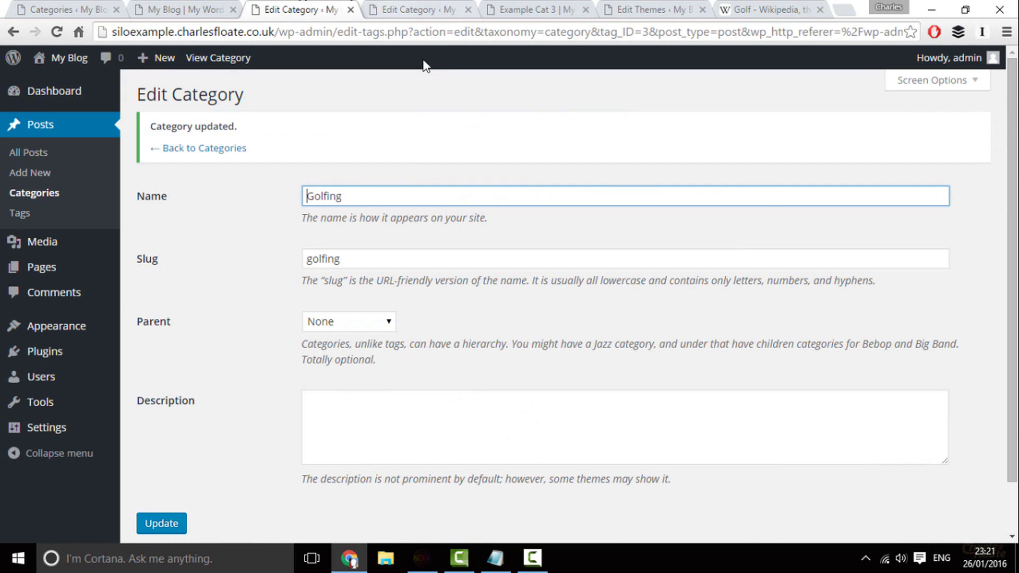
click(381, 447)
key(ctrl+v)
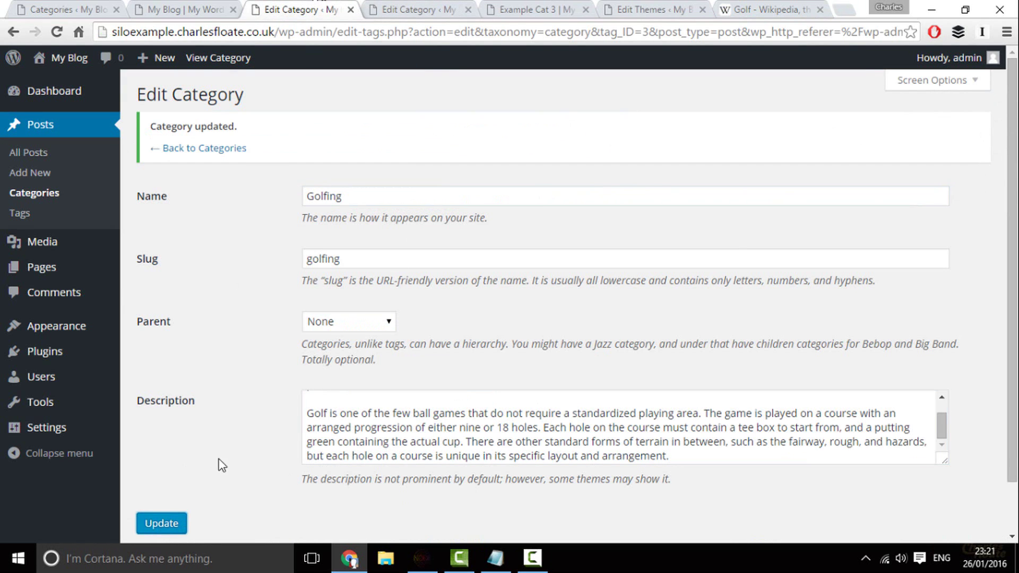
View the blog's public Example Cat 1 category page and reload it
click(436, 9)
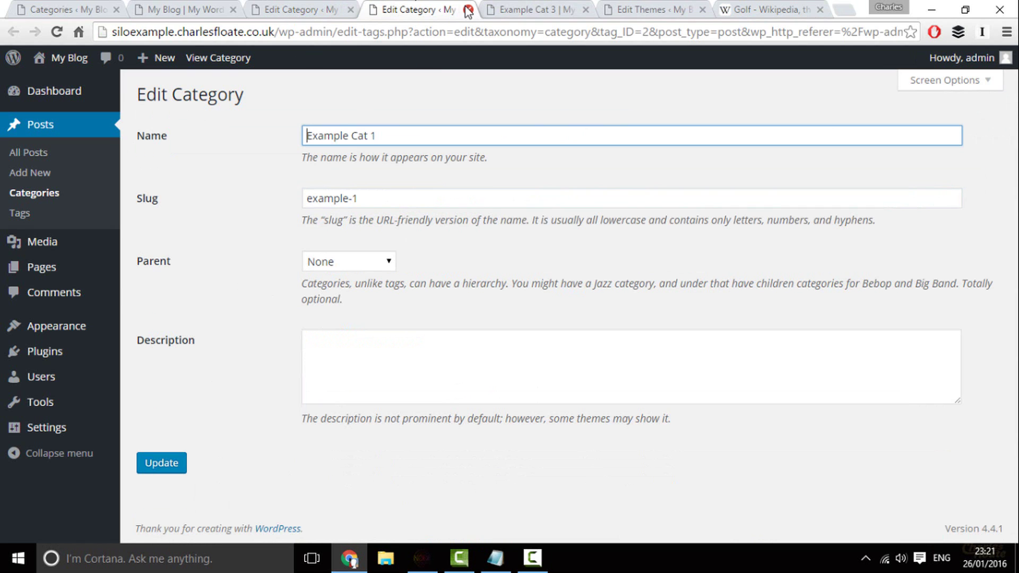
click(528, 9)
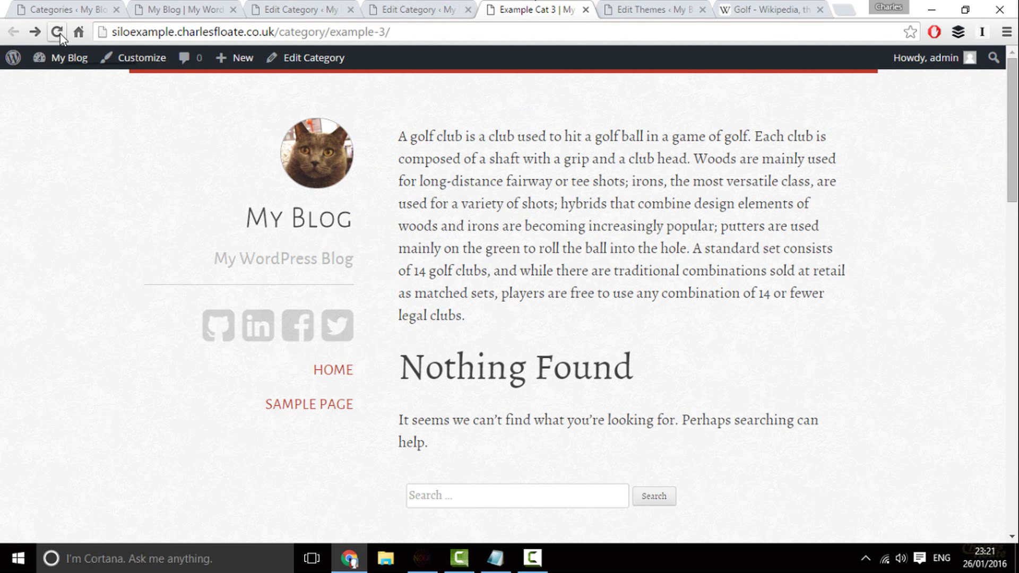
key(alt+Right)
click(767, 9)
click(577, 8)
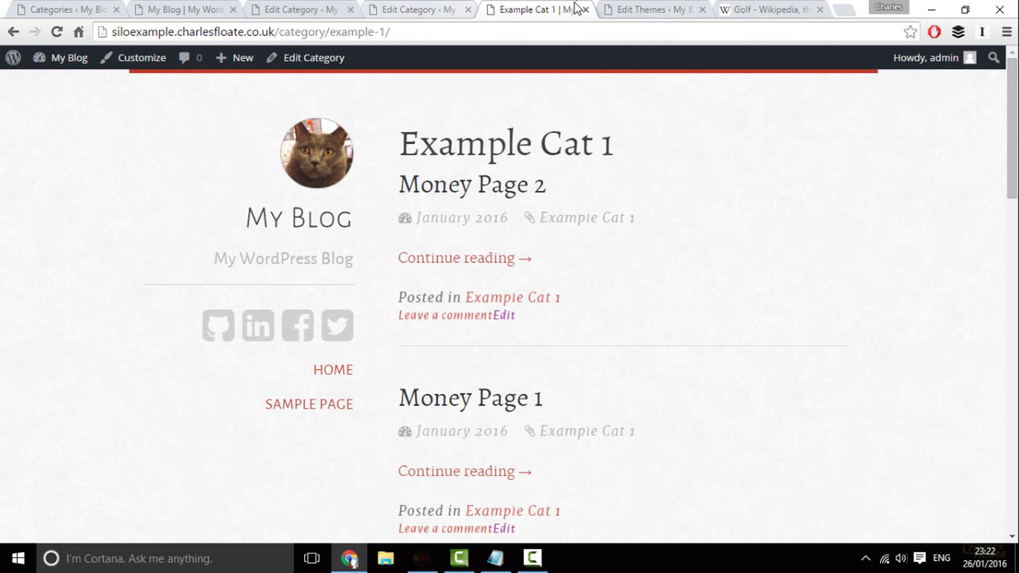
key(F5)
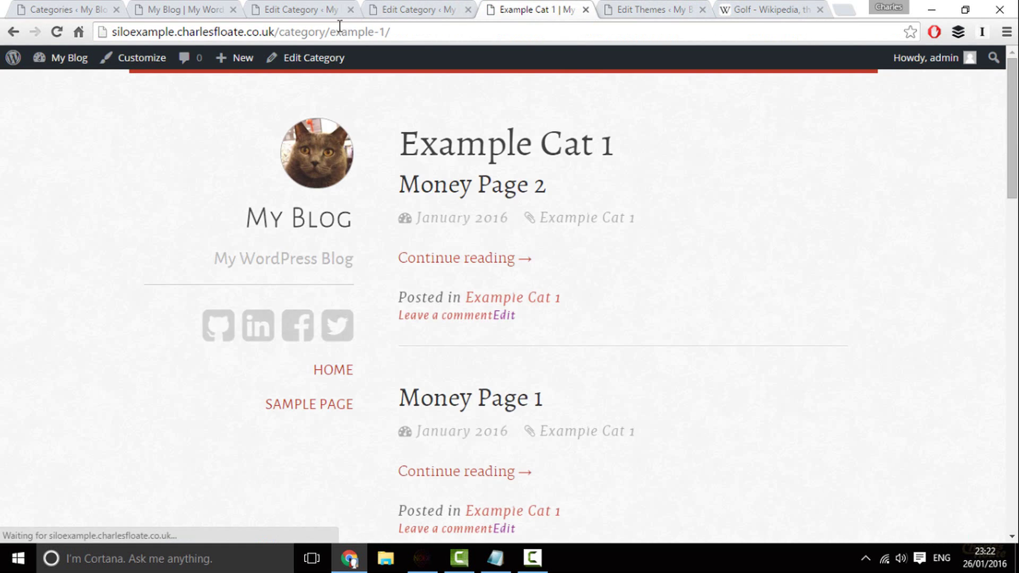
Leave the Golfing category's page and bring up the editing form of the Example Cat 1 category
click(308, 9)
click(414, 10)
click(324, 9)
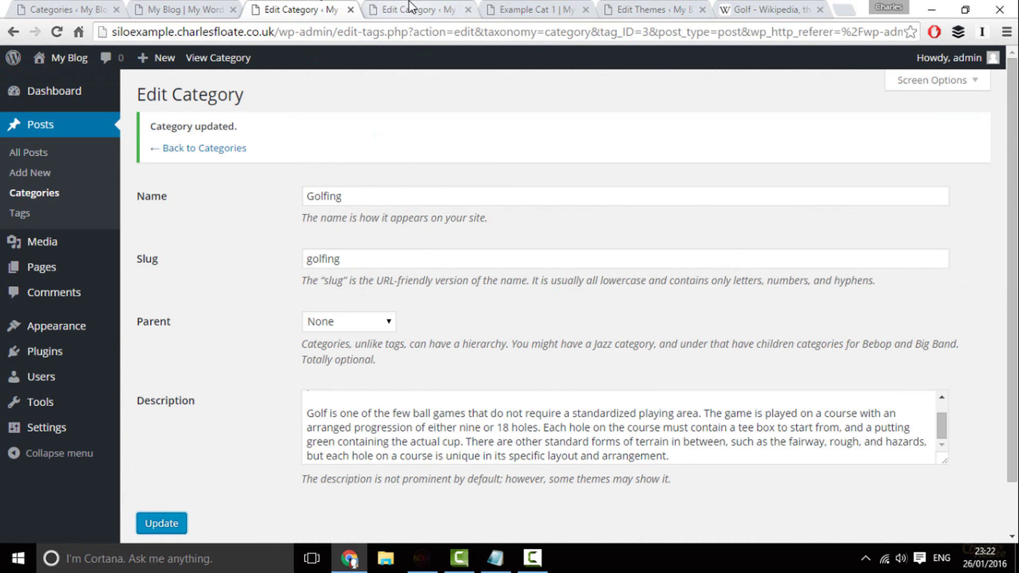
click(396, 11)
click(313, 13)
click(207, 148)
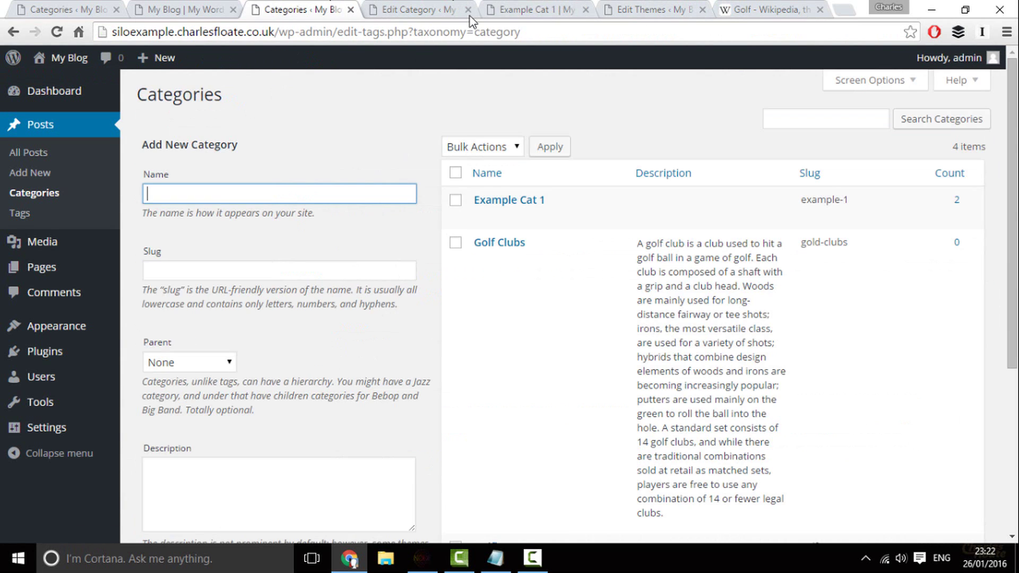
click(468, 10)
click(479, 214)
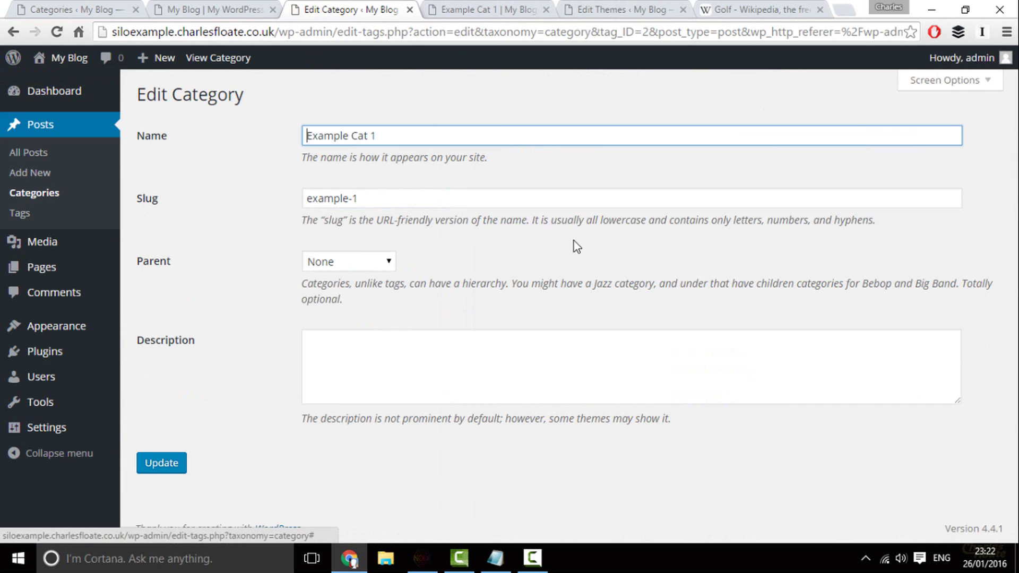
Return from the Wikipedia article to Google, search for "golf buggys" and look through the results
click(621, 9)
click(759, 10)
click(13, 32)
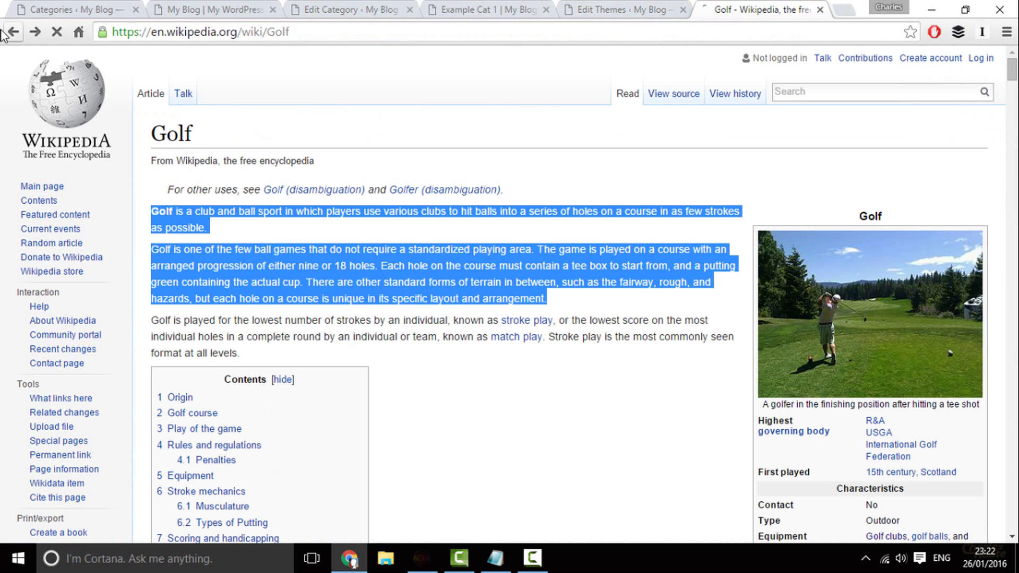
double_click(245, 78)
text(golf)
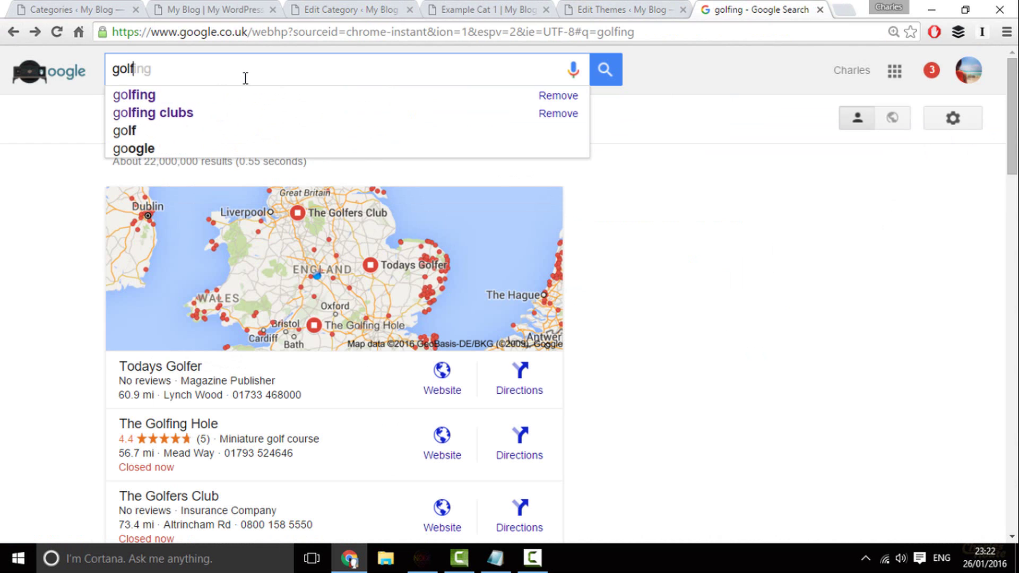
text( buggys)
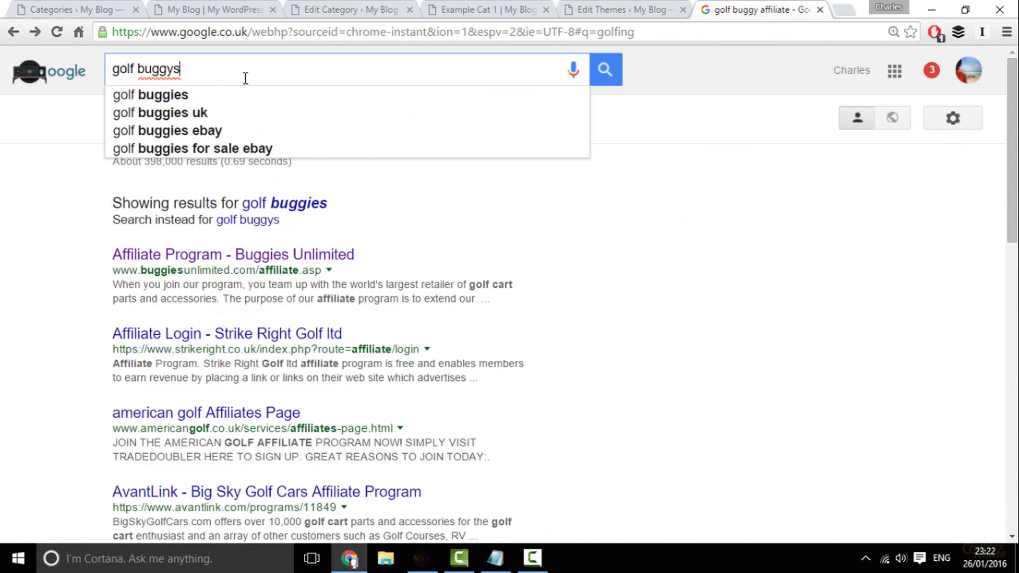
key(Return)
scroll(255, 209, down, 6)
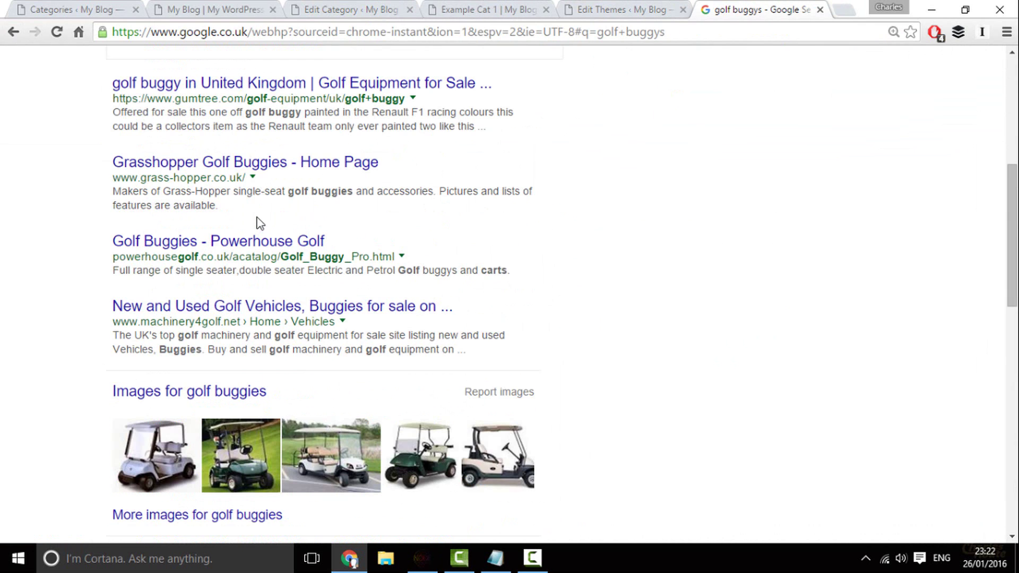
scroll(251, 207, down, 6)
scroll(318, 265, up, 8)
scroll(361, 320, up, 4)
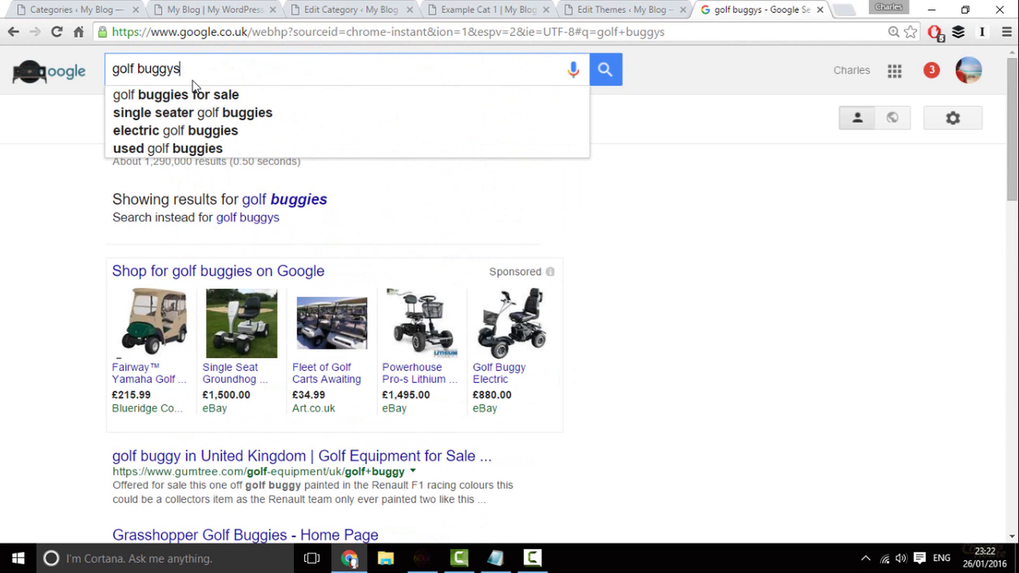
Search for "golf buggyies wikipedia" and copy the first two paragraphs of Wikipedia's Golf cart article
key(BackSpace)
text(ies w)
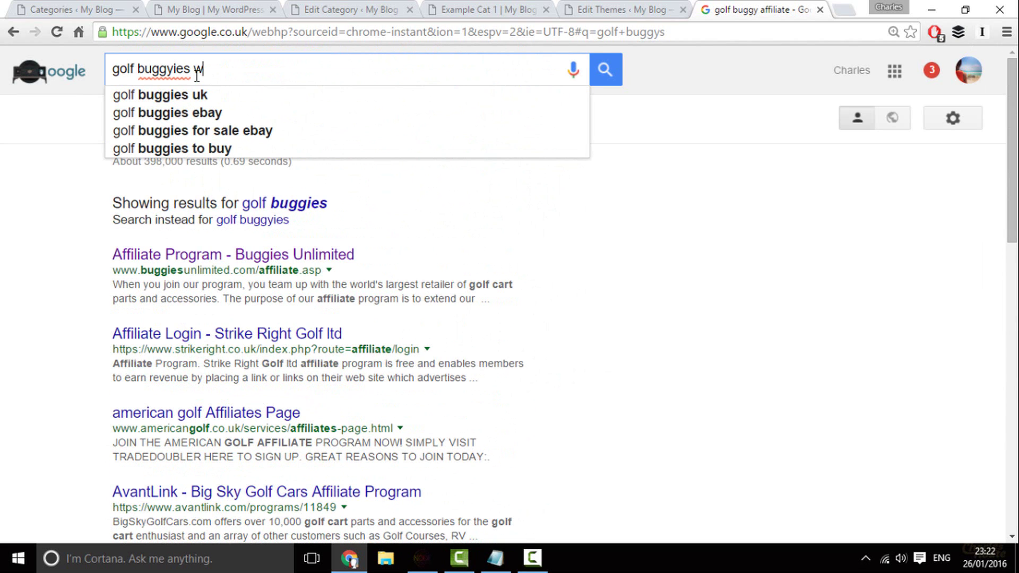
text(ikipedia)
key(Return)
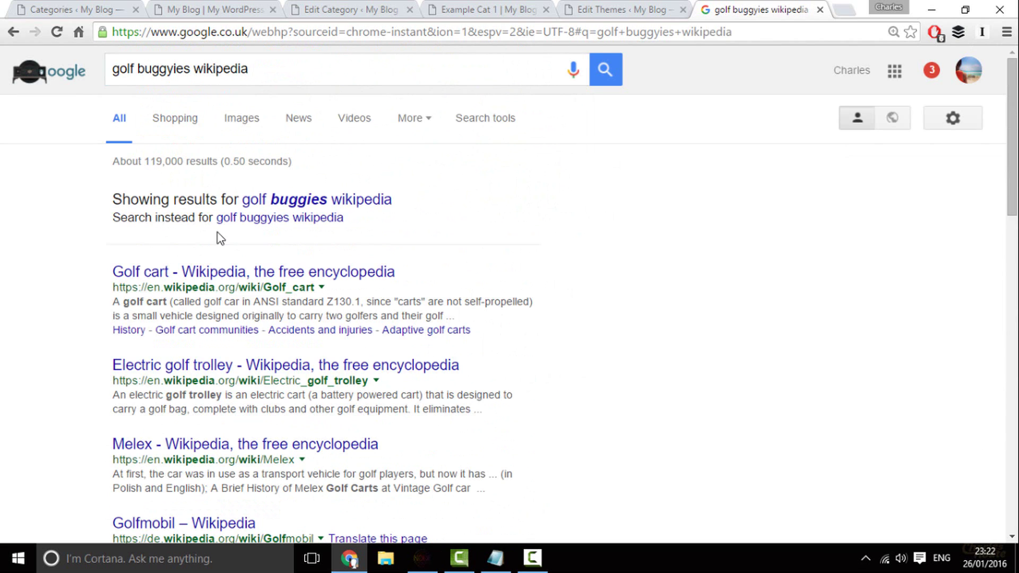
click(227, 272)
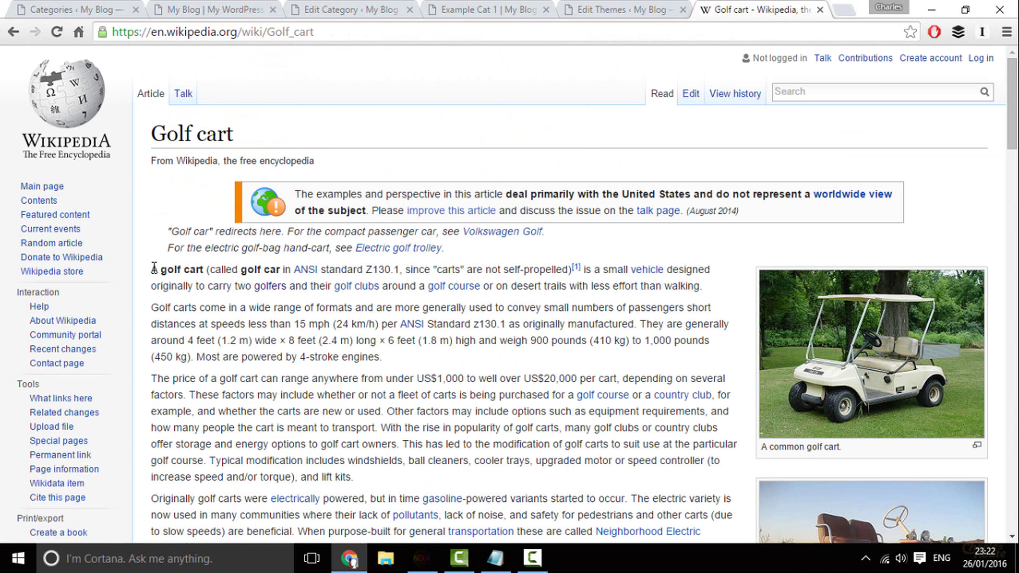
drag(154, 268, 384, 356)
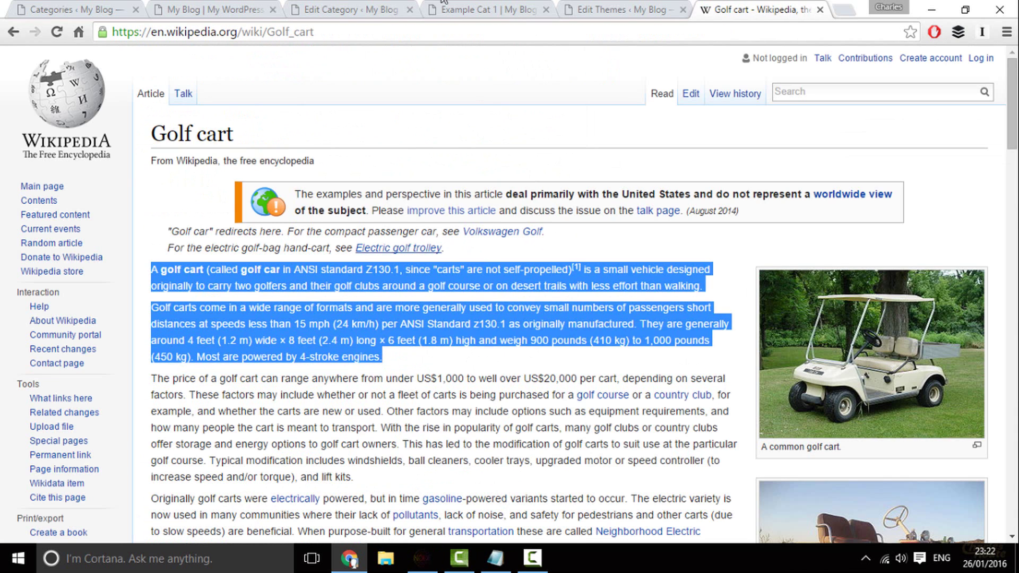
Paste the copied golf cart paragraphs into the description of the Example Cat 1 category
click(461, 9)
click(389, 6)
click(425, 350)
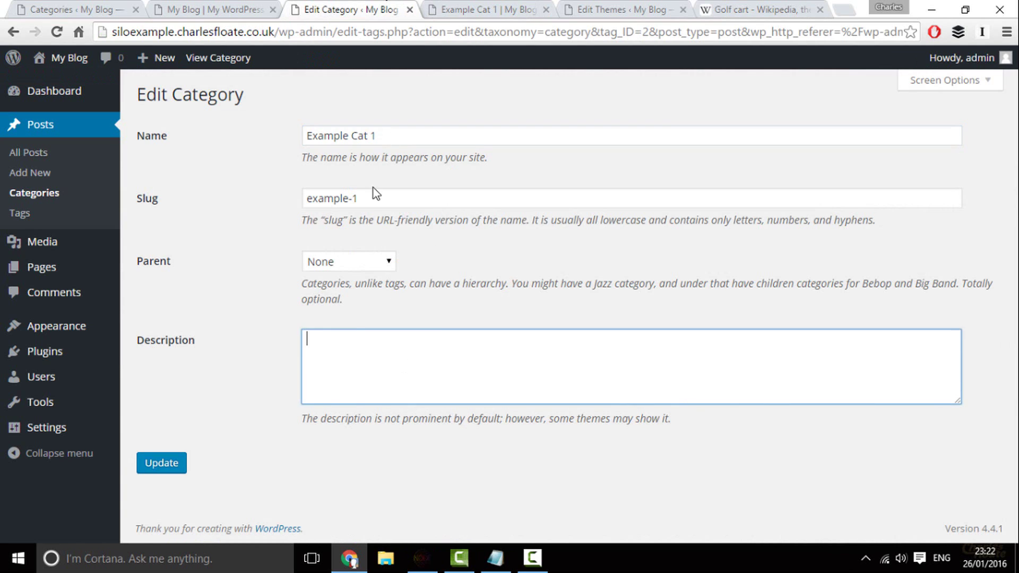
key(ctrl+v)
Set the Example Cat 1 category's slug to golf-carts and its name to Golf Carts, and save the category
triple_click(371, 198)
text(golf-ca)
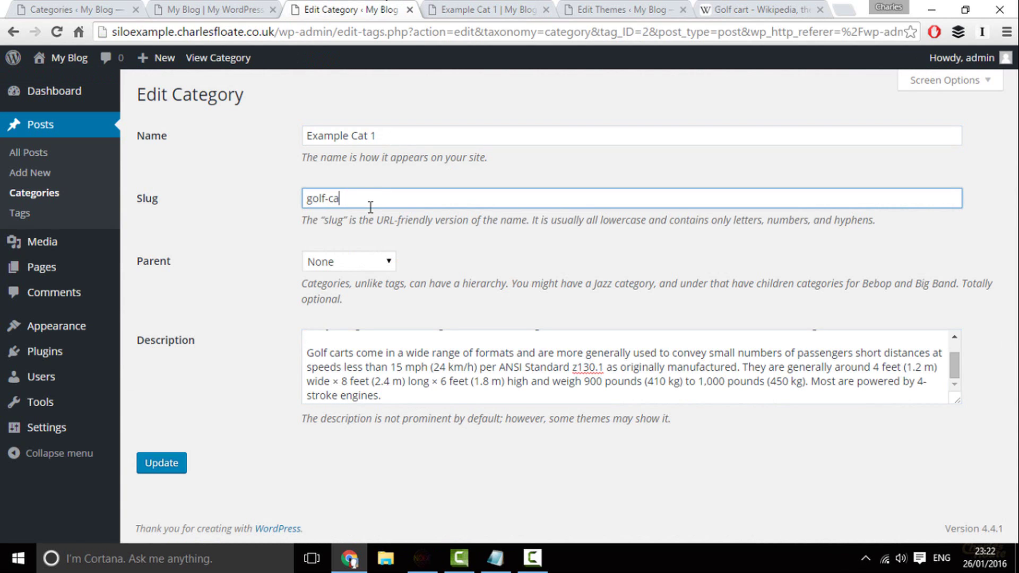
click(373, 137)
triple_click(373, 137)
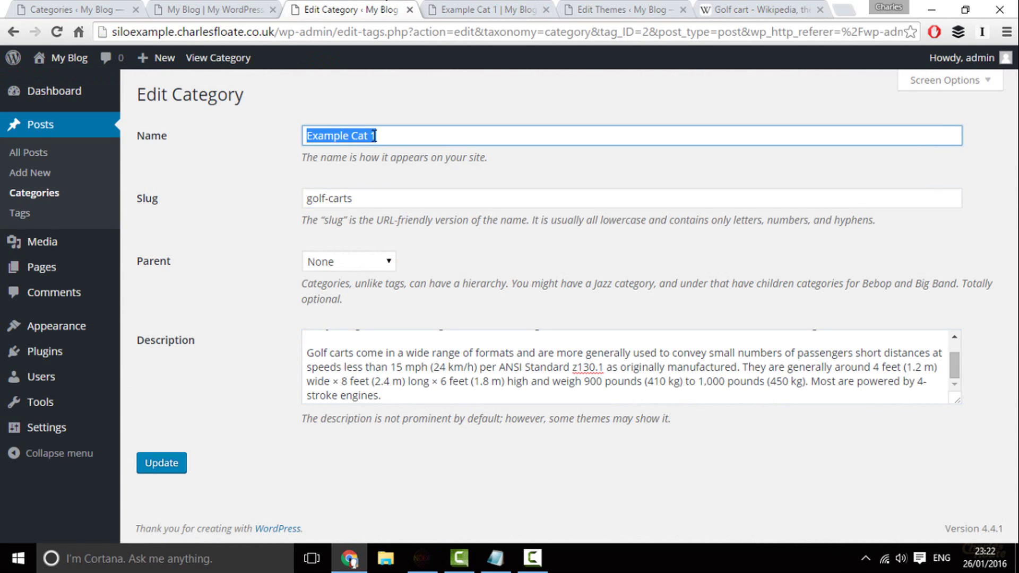
text(Golf Carts)
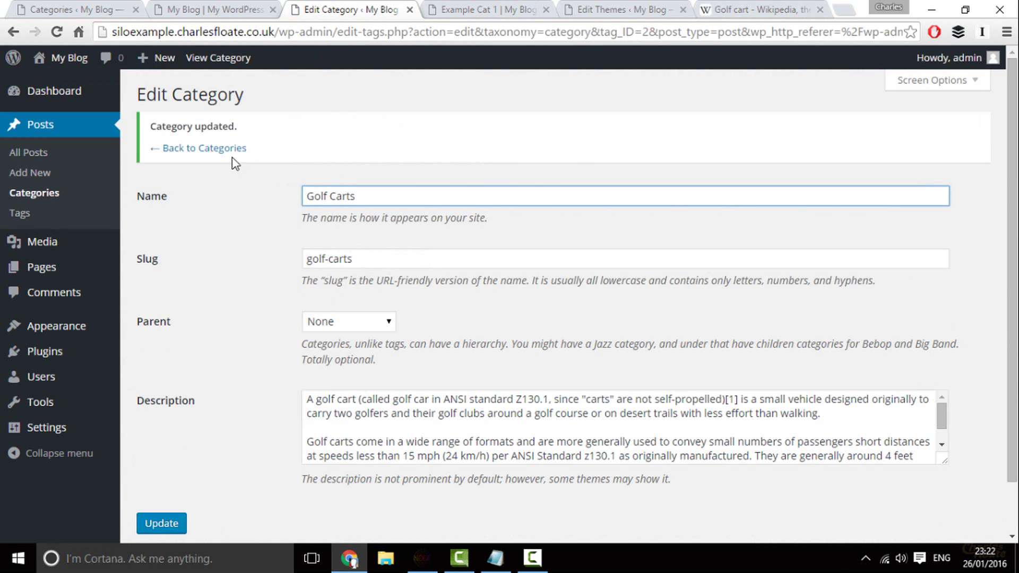
Go from the blog's home page to the Money Page 1 post and view its Golf Carts category page
click(445, 8)
click(304, 220)
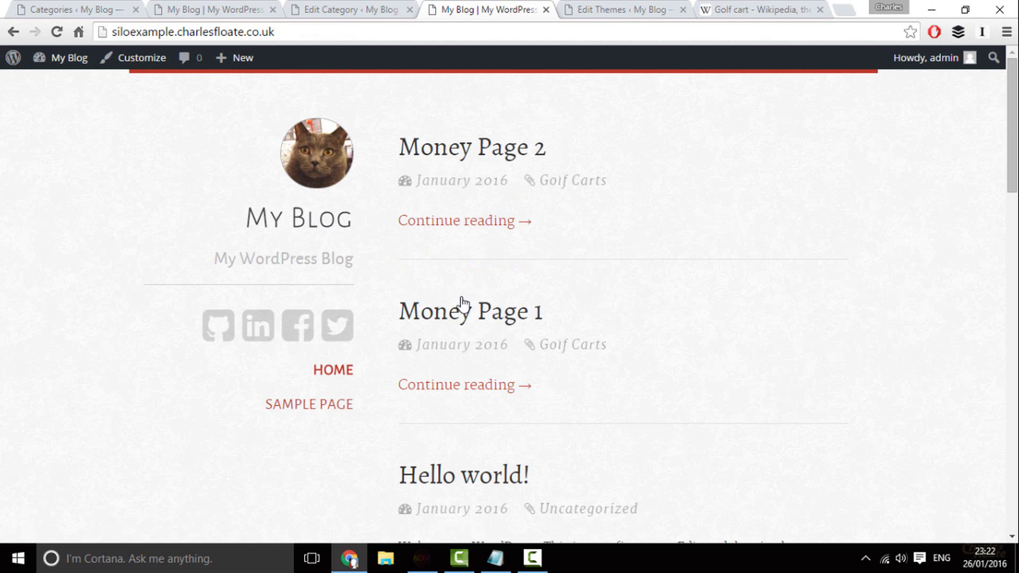
click(463, 306)
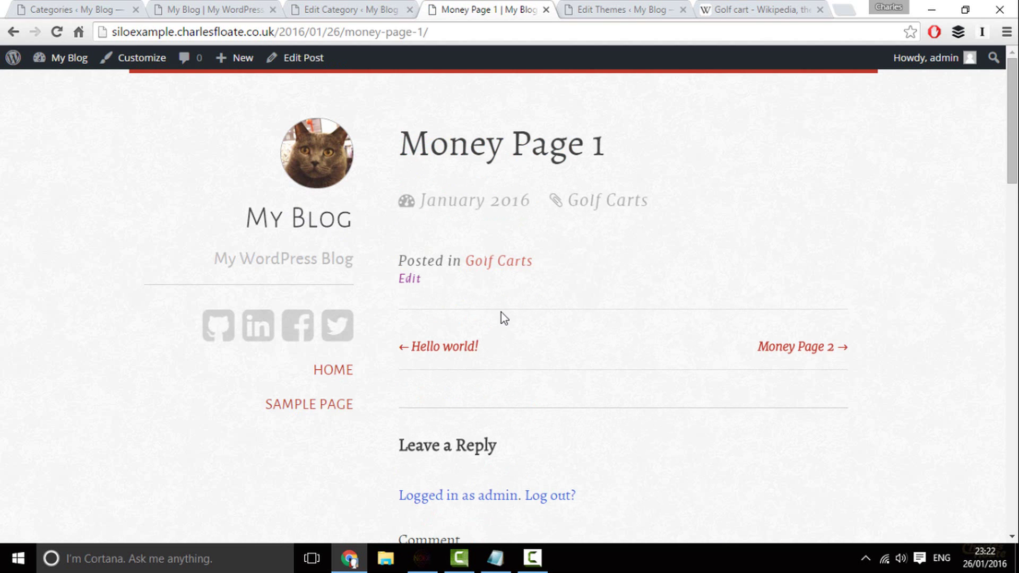
click(501, 262)
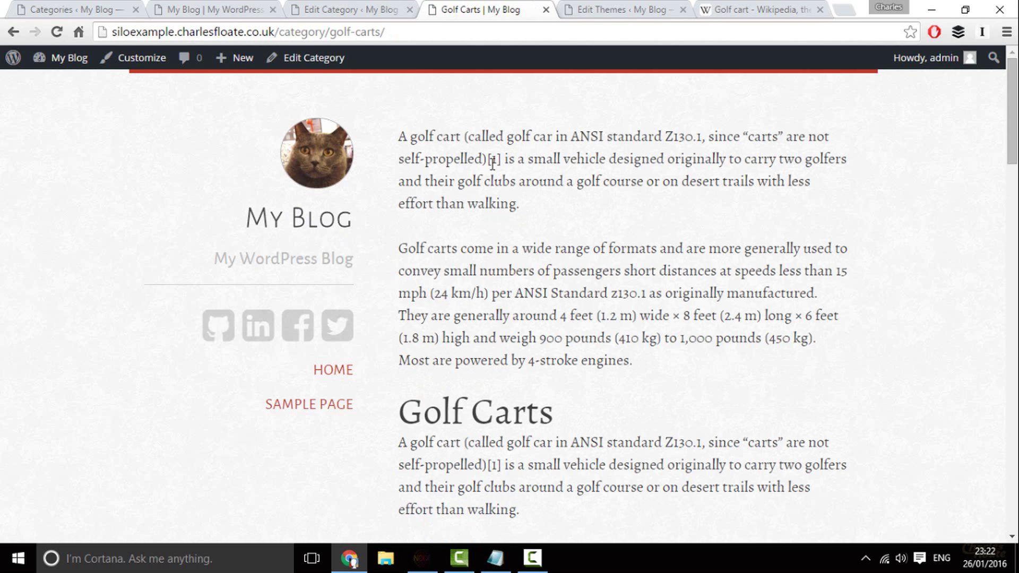
Open the blog's home page in a separate tab and go to the Money Page 1 post there
click(390, 8)
click(471, 9)
ctrl+click(308, 227)
click(530, 9)
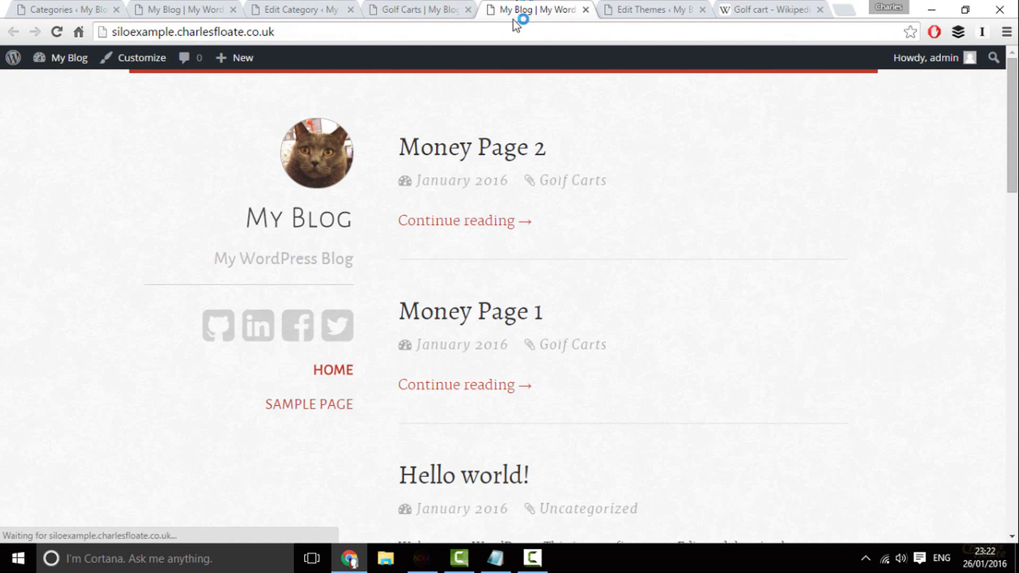
right_click(448, 322)
key(Escape)
key(ctrl+shift+Tab)
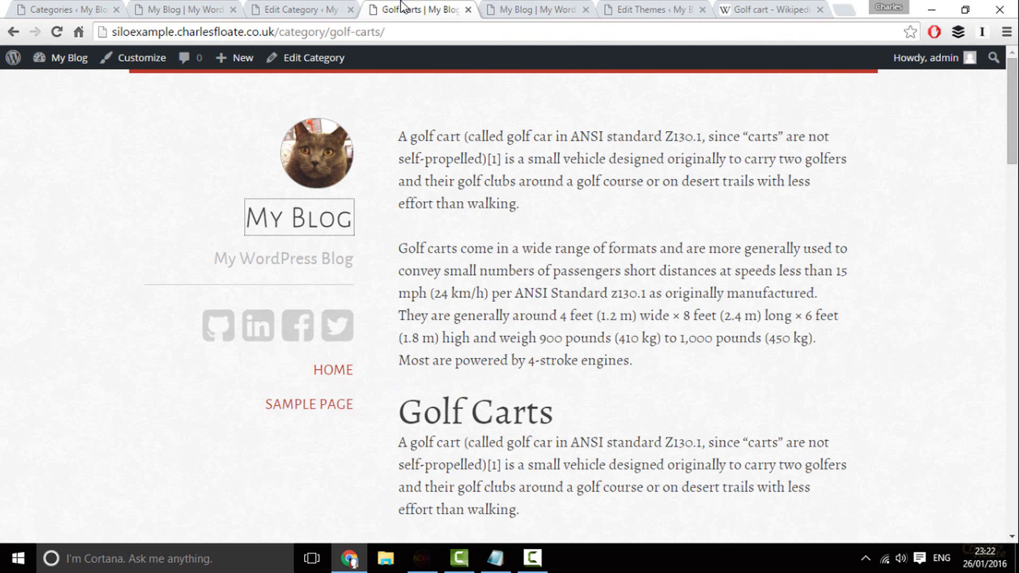
key(ctrl+Tab)
click(462, 314)
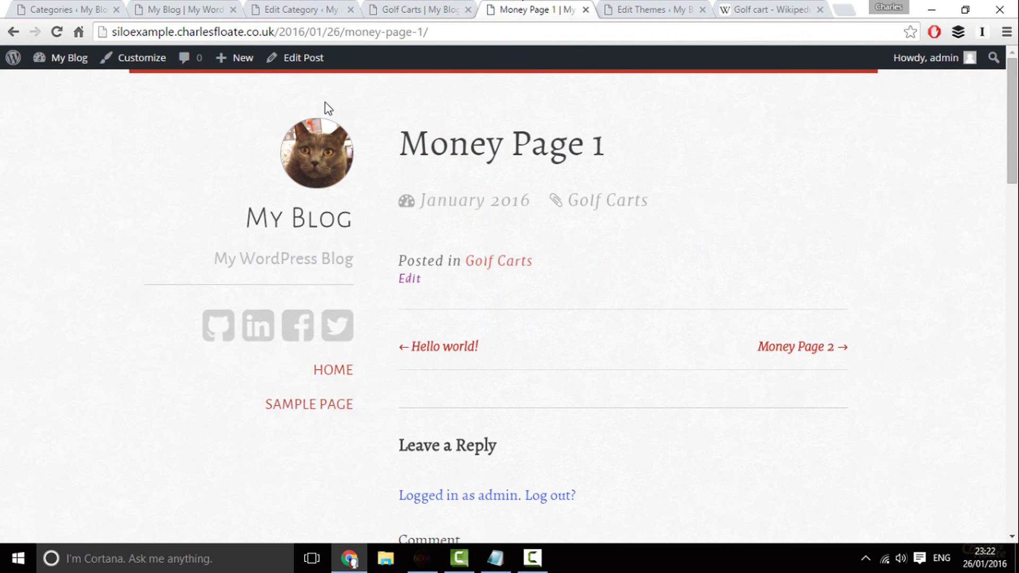
Retitle the Money Page 1 post as "Money Page 1 - Golf Carts" and update it
click(302, 74)
click(315, 134)
text(- Golf Ca)
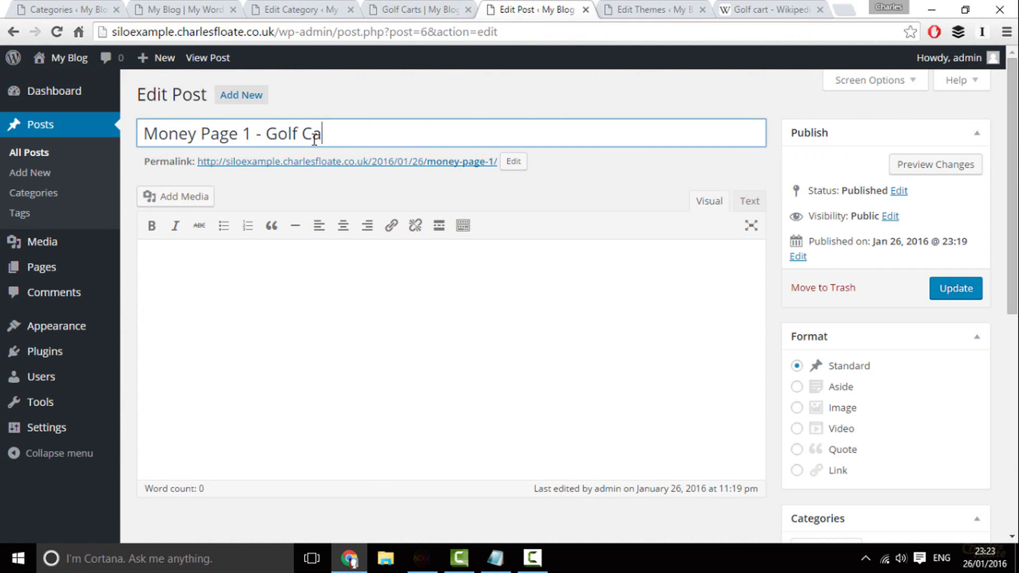
click(424, 9)
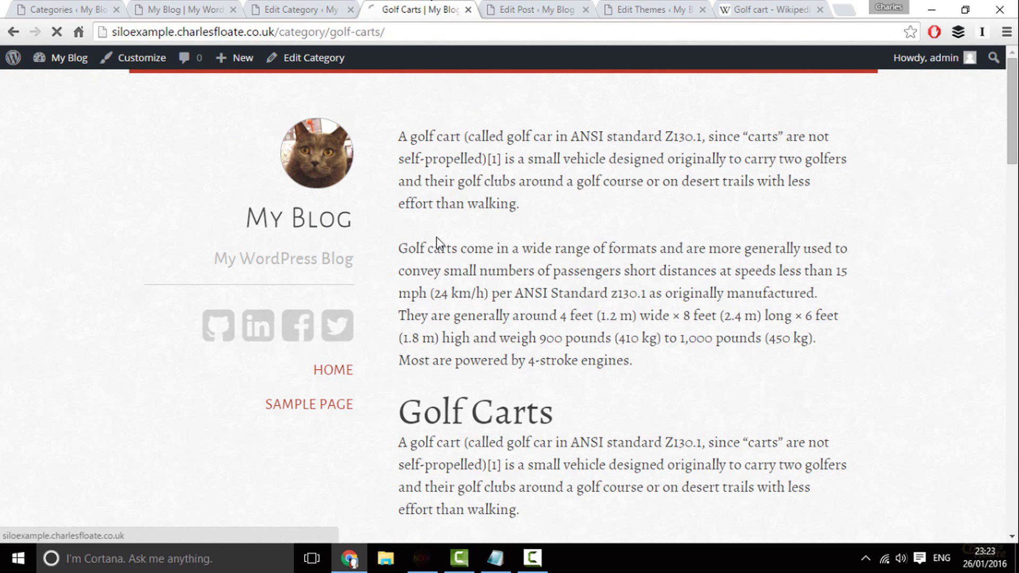
click(324, 230)
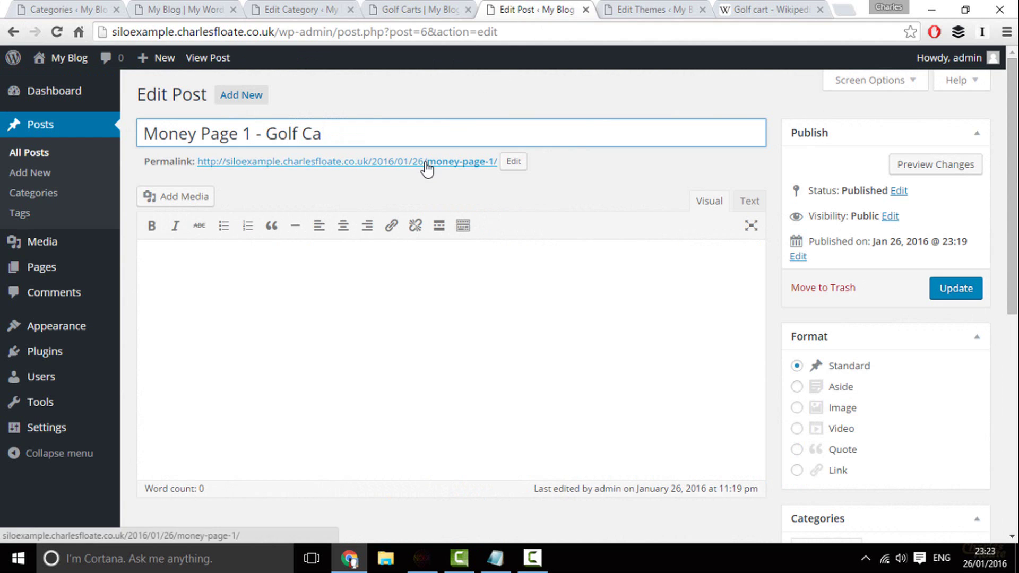
text(rts)
click(971, 294)
click(425, 9)
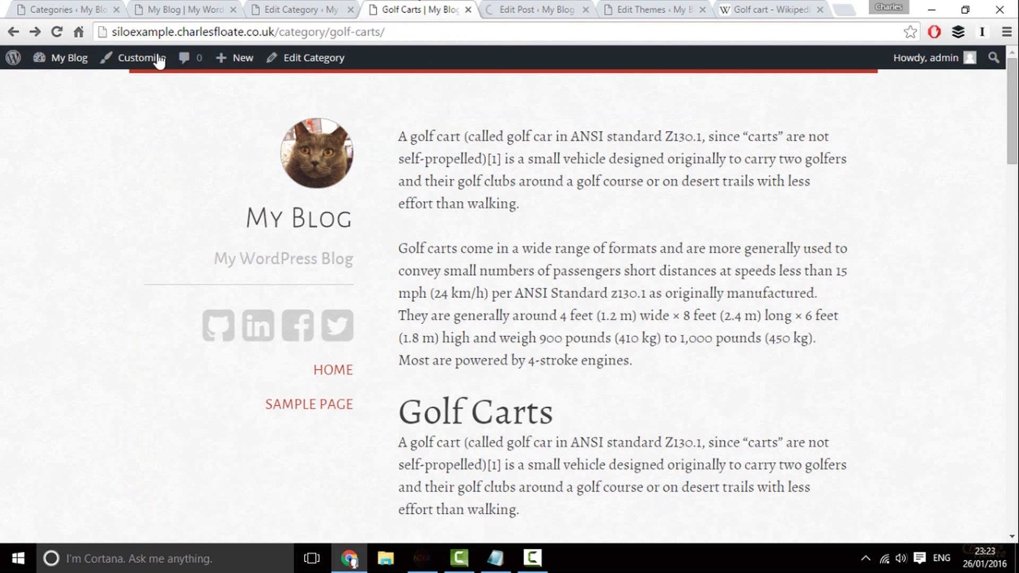
click(303, 59)
click(339, 9)
click(350, 9)
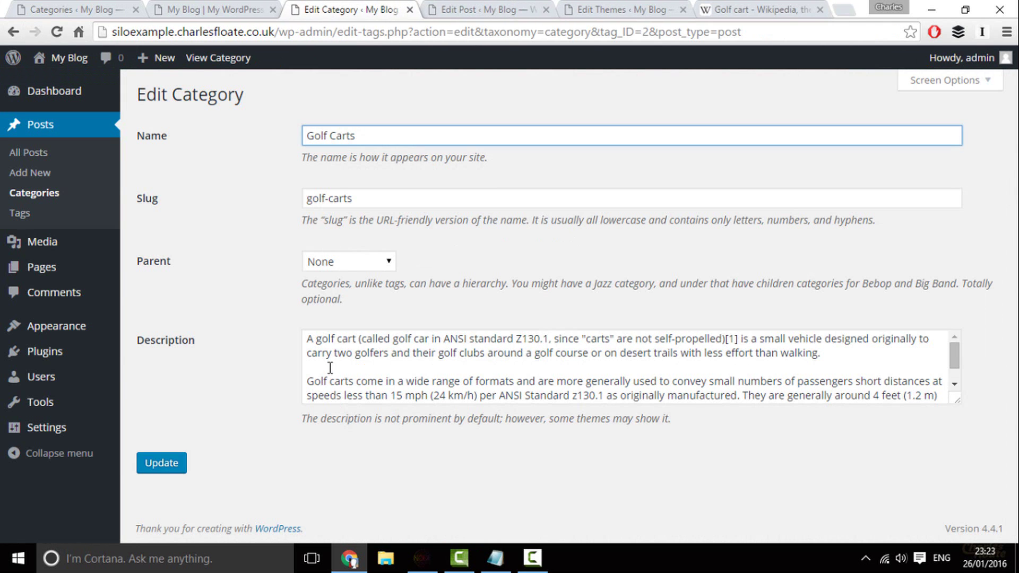
click(318, 339)
text(<a href=")
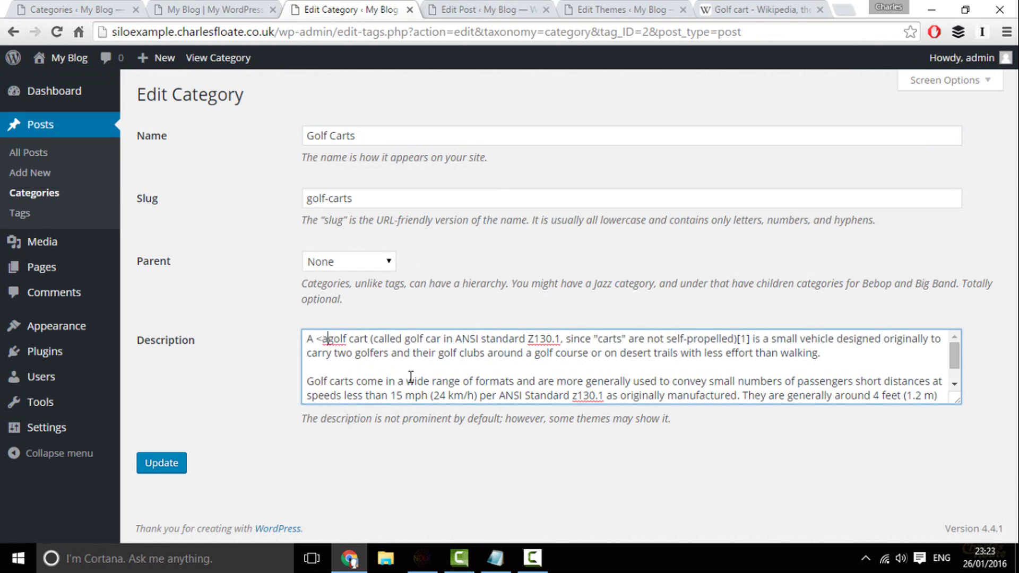
text(http://siloexample.charlesfloate.co.uk/2016/01/26/money-page-1/)
text(">)
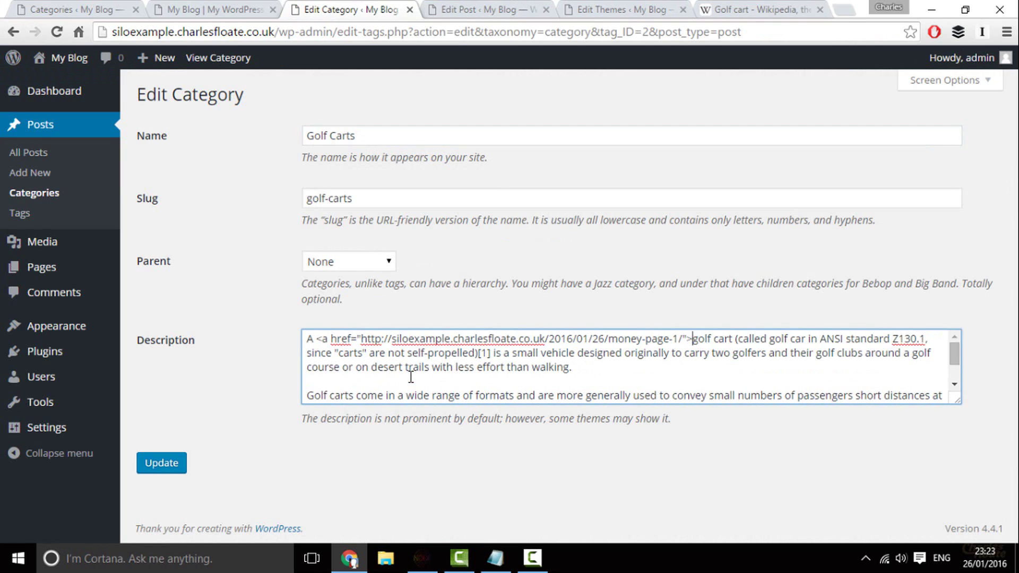
text(</a>)
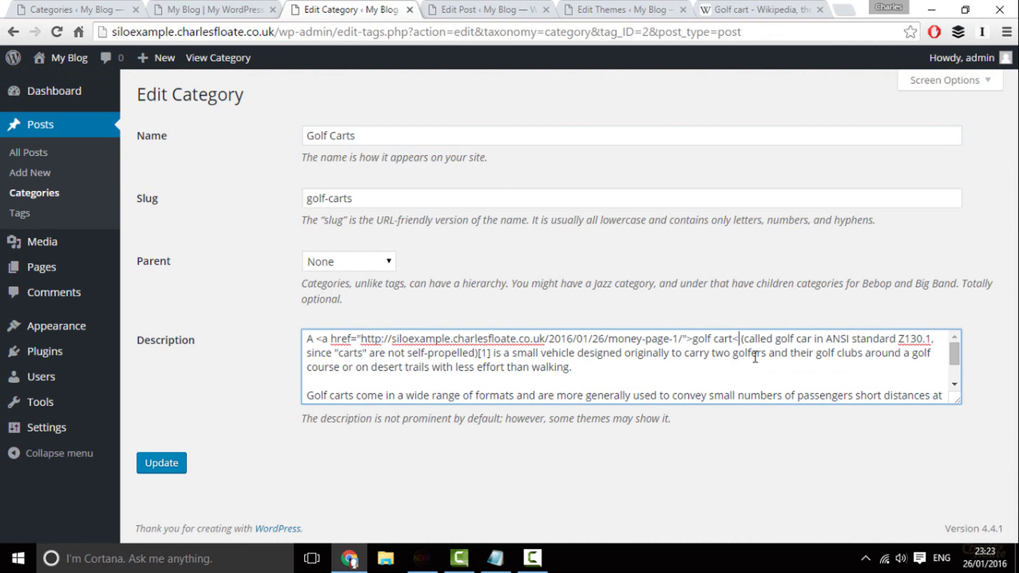
Open the Money Page 2 post for editing, retitle it as "Money Page 2 - Golf Carts" and update it
click(489, 6)
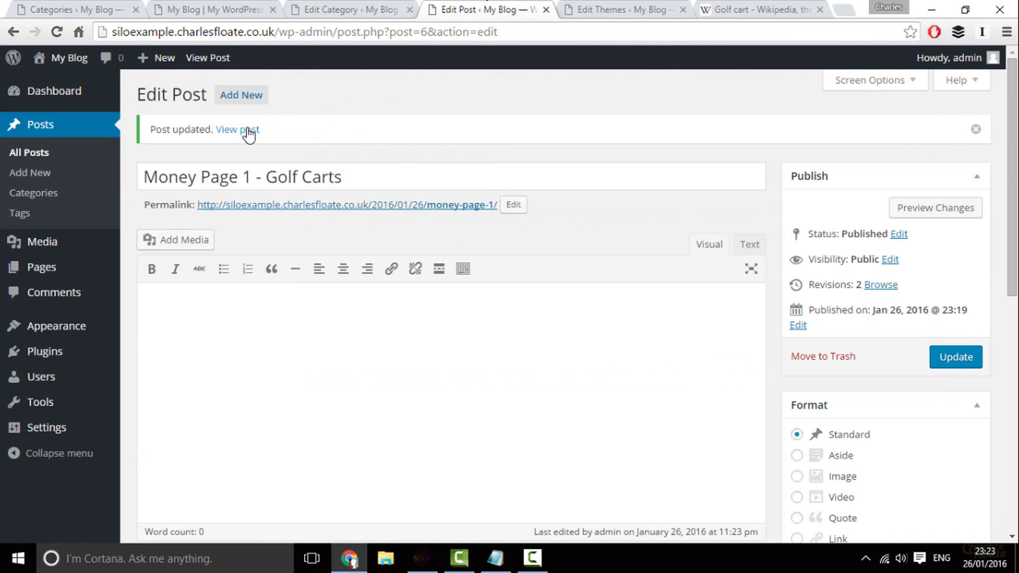
click(29, 153)
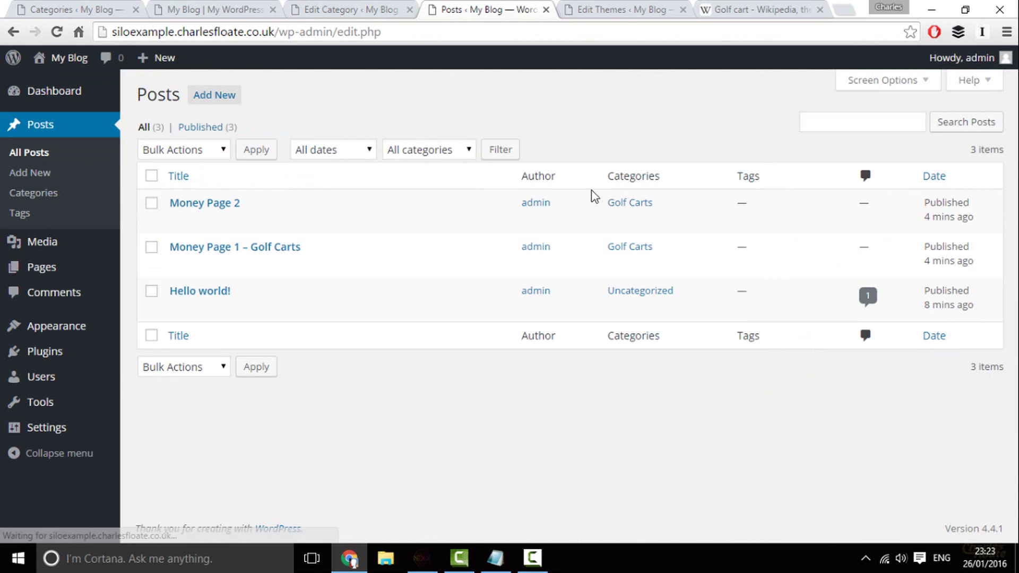
click(177, 221)
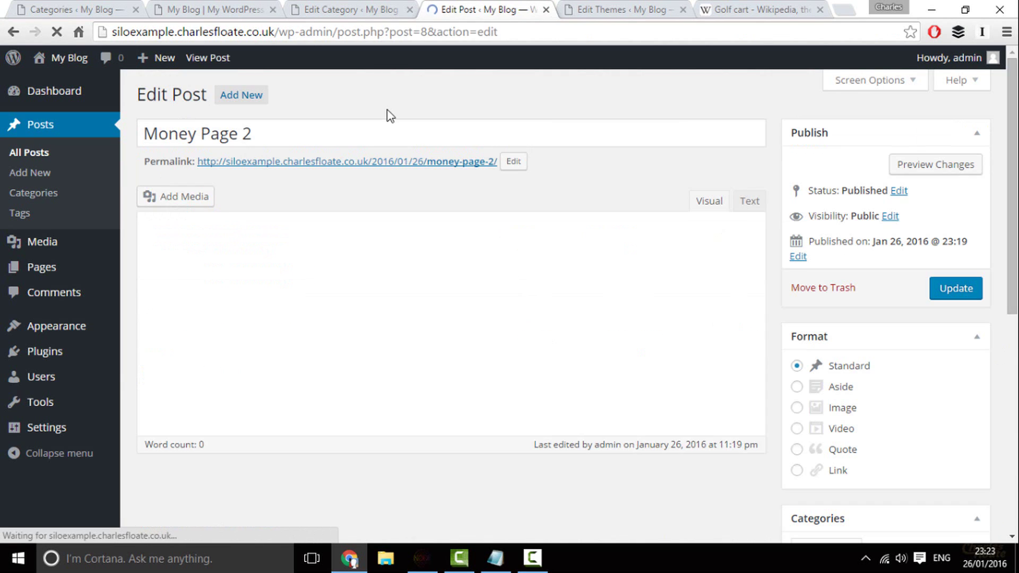
click(369, 134)
text(- Golf Carts)
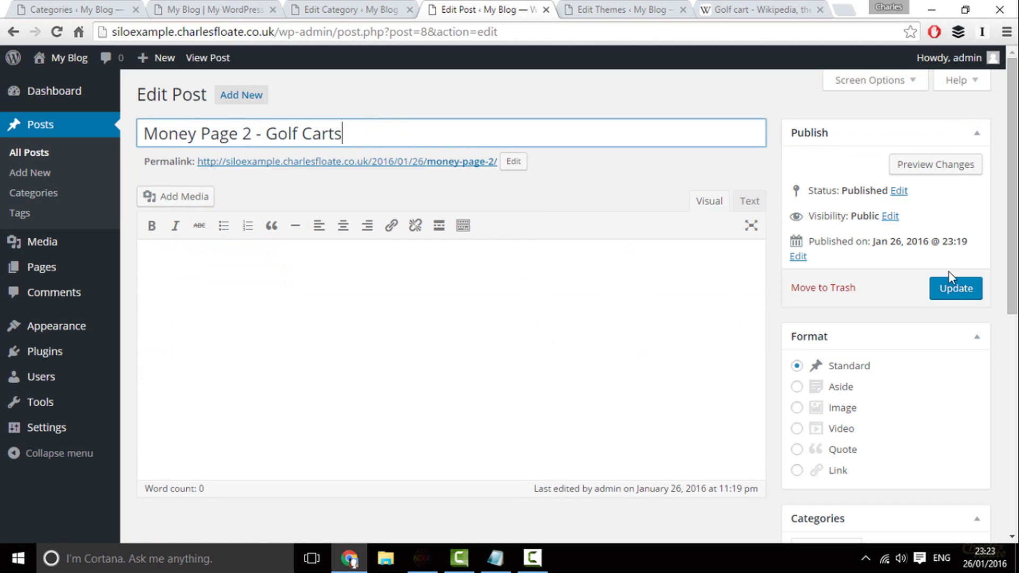
click(950, 286)
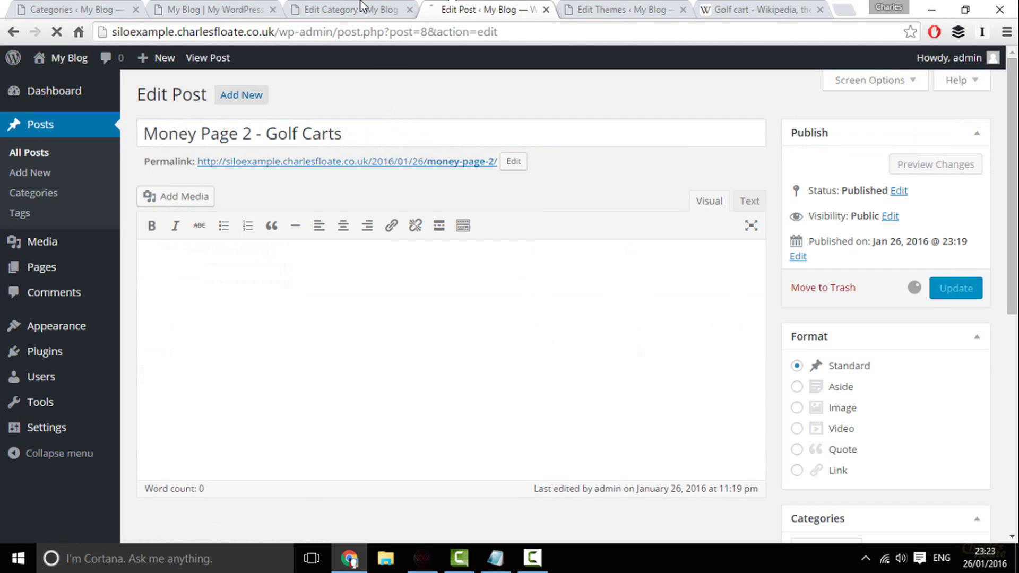
Copy the Money Page 2 post's link address and return to the Golf Carts category description
click(350, 10)
click(504, 8)
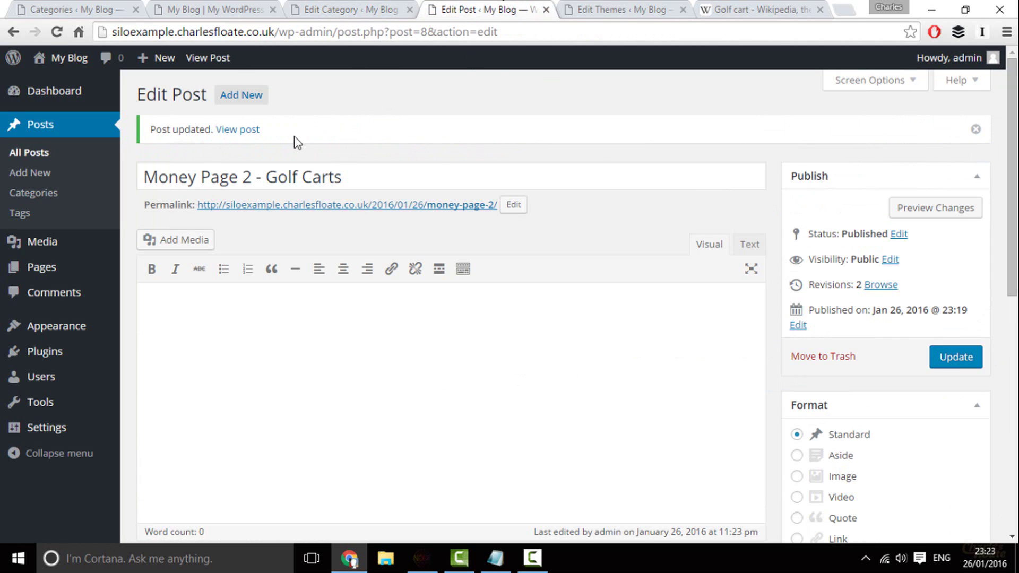
right_click(255, 129)
click(377, 210)
key(ctrl+shift+Tab)
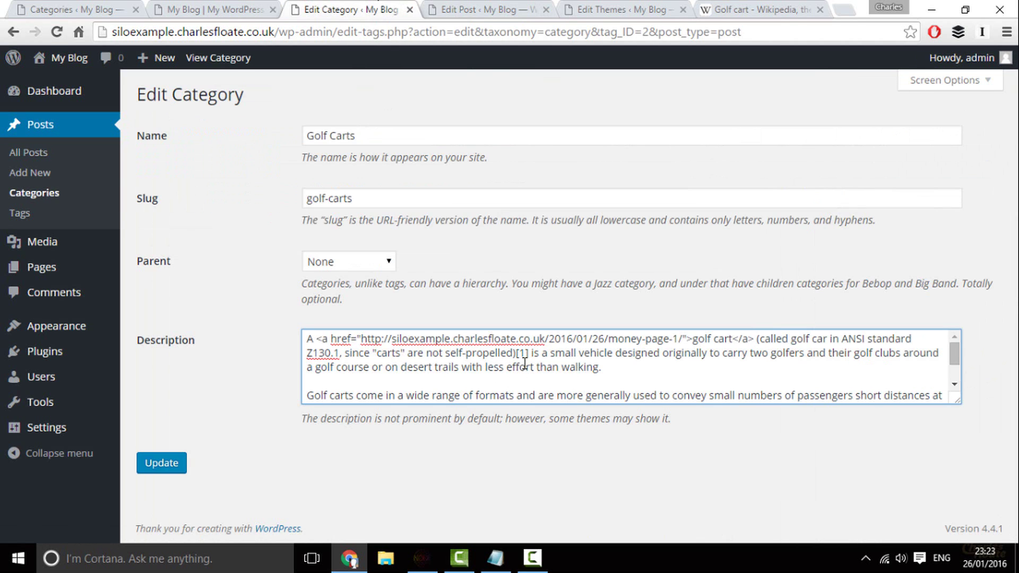
scroll(398, 393, down, 1)
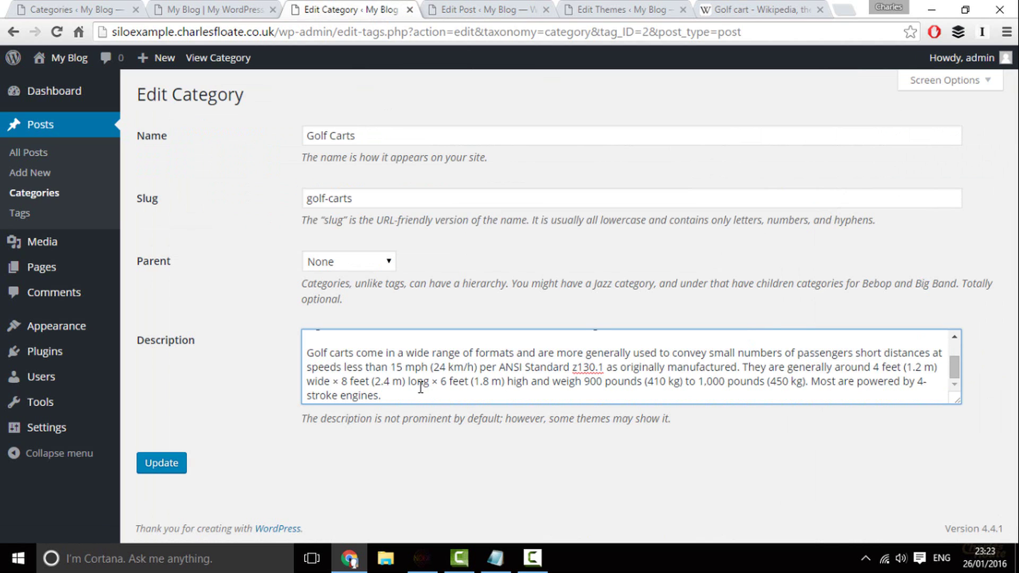
scroll(420, 387, up, 1)
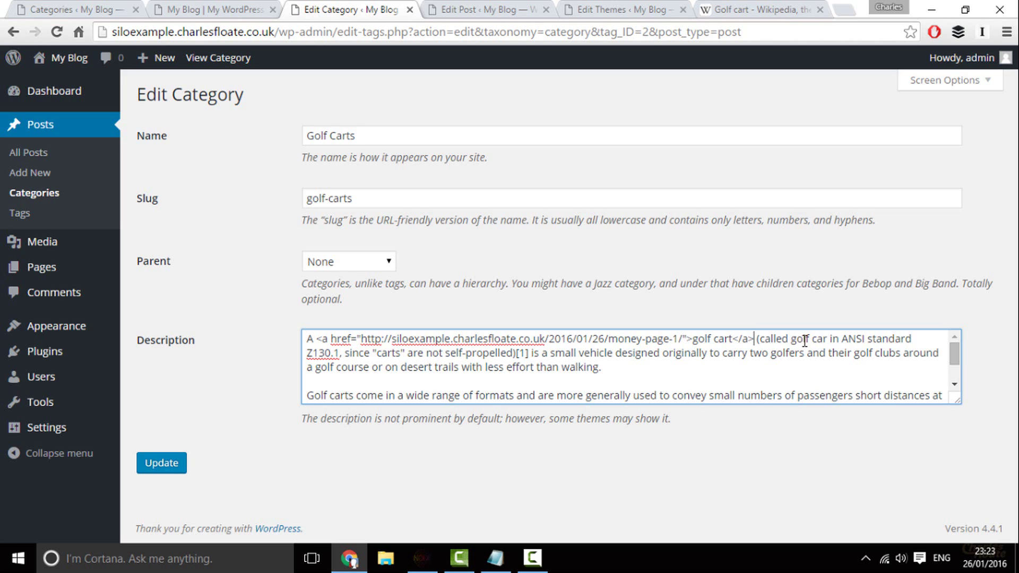
text(<a href=">)
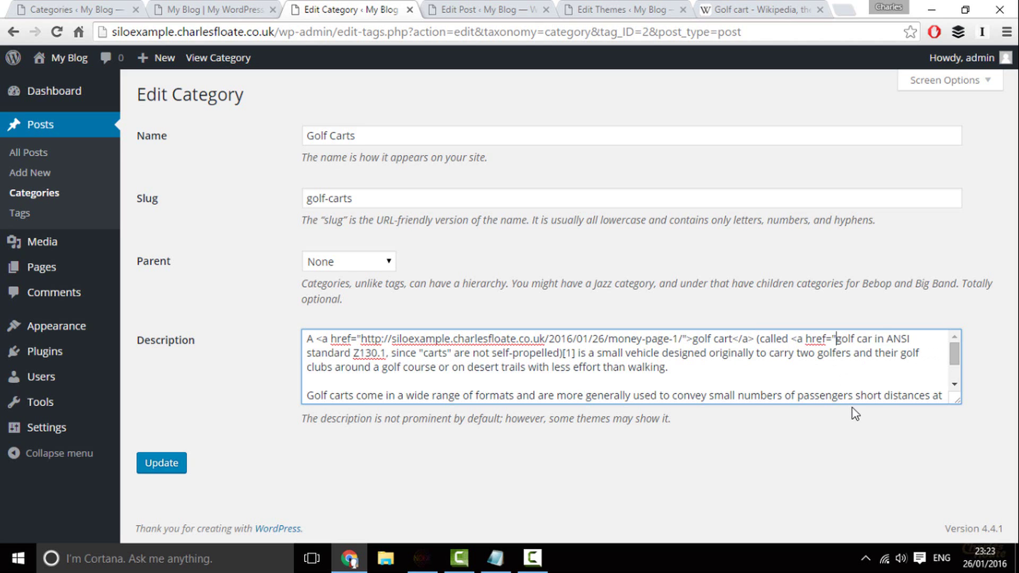
key(Left)
key(Left)
key(ctrl+v)
key(Left)
key(BackSpace)
text(2)
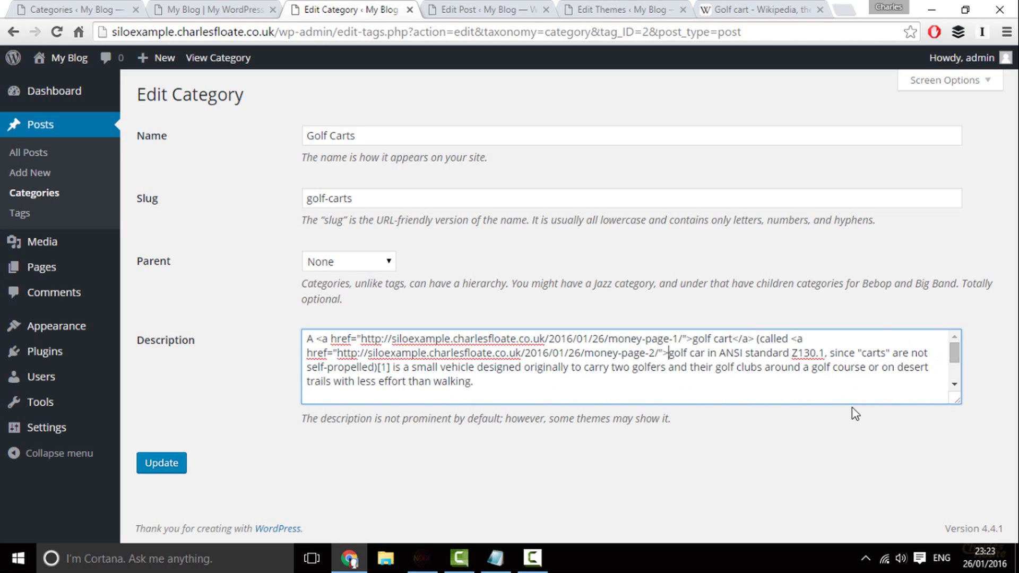
key(Right)
key(Right)
key(Right)
text(</a>)
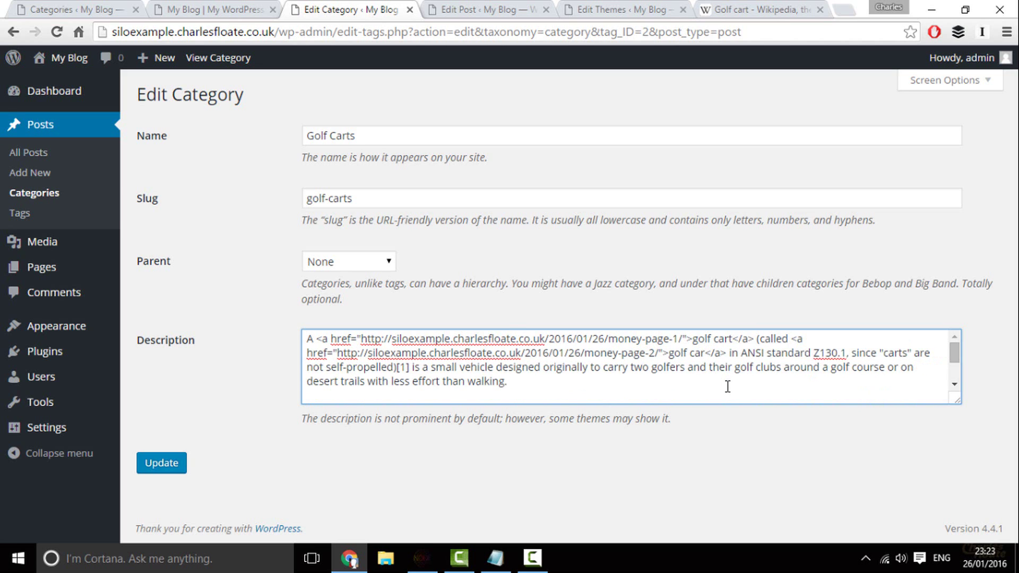
scroll(728, 386, down, 1)
click(168, 466)
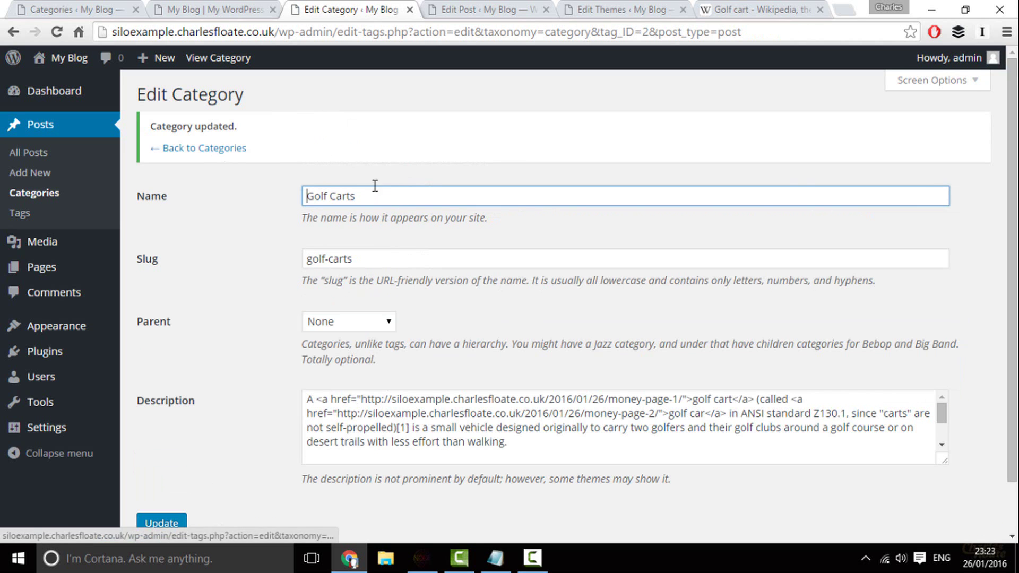
Close the tabs no longer needed and go from the Money Page 2 post and its Golf Carts category to the blog's home page
click(423, 11)
click(417, 10)
click(410, 10)
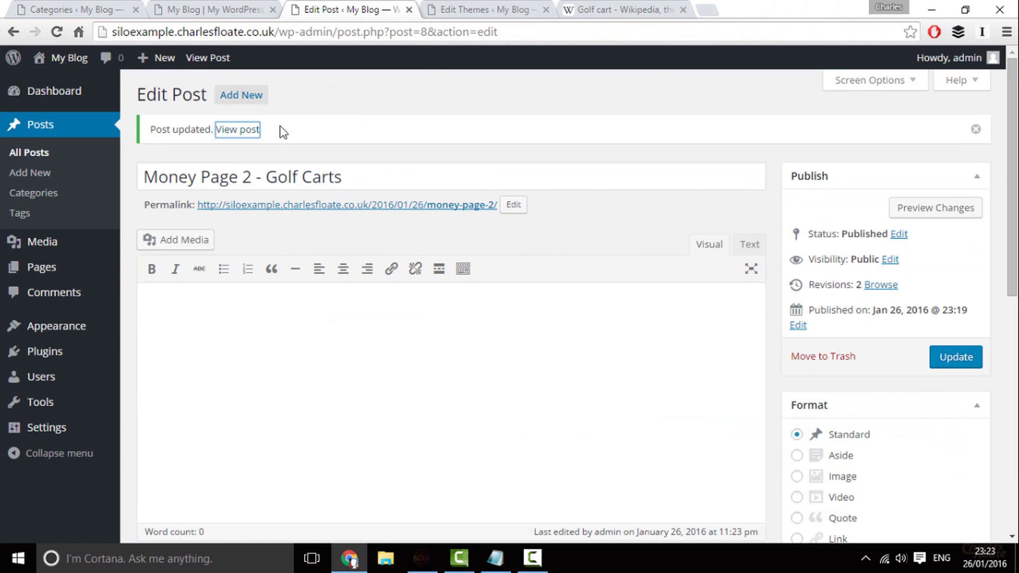
click(243, 131)
click(534, 11)
click(577, 9)
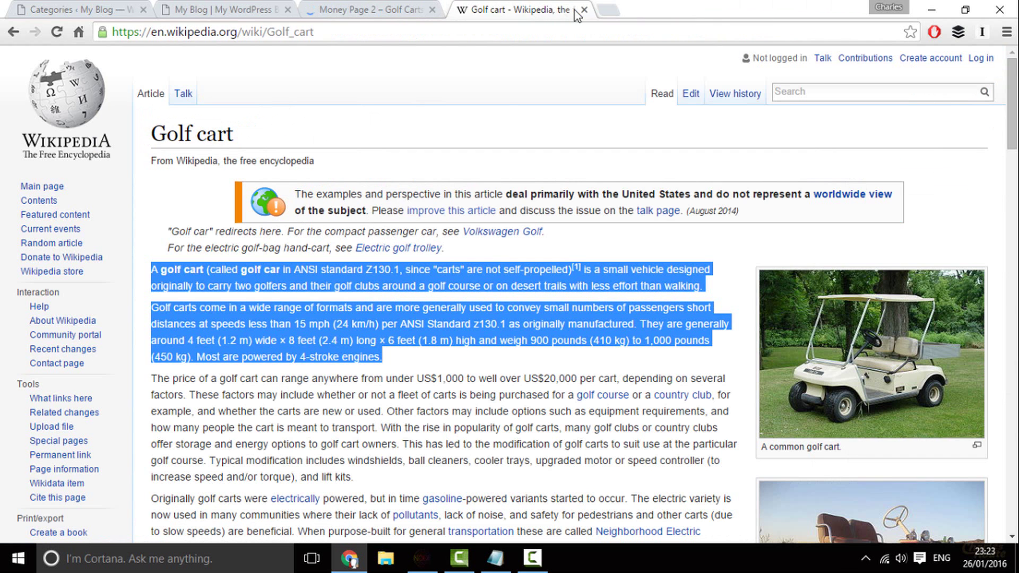
click(576, 9)
click(490, 260)
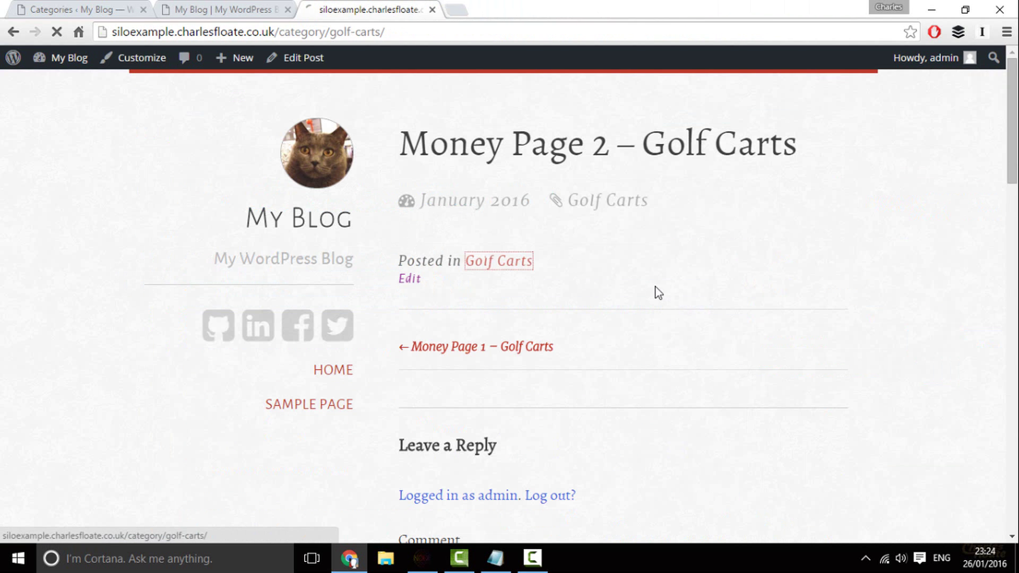
click(276, 234)
Start a new post with a title beginning "Money Page" and close the spare home page tab
mouse_move(233, 64)
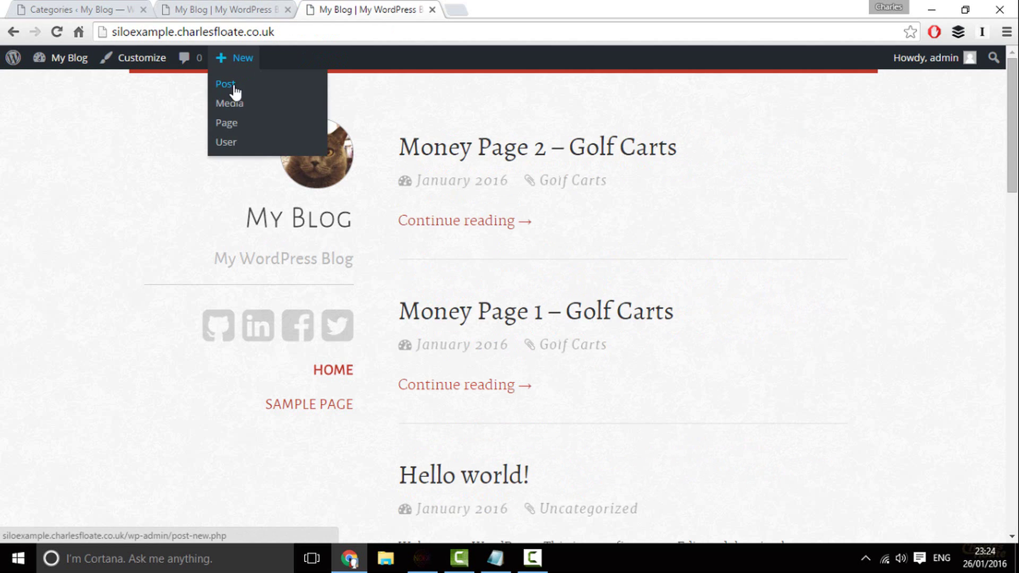
click(225, 85)
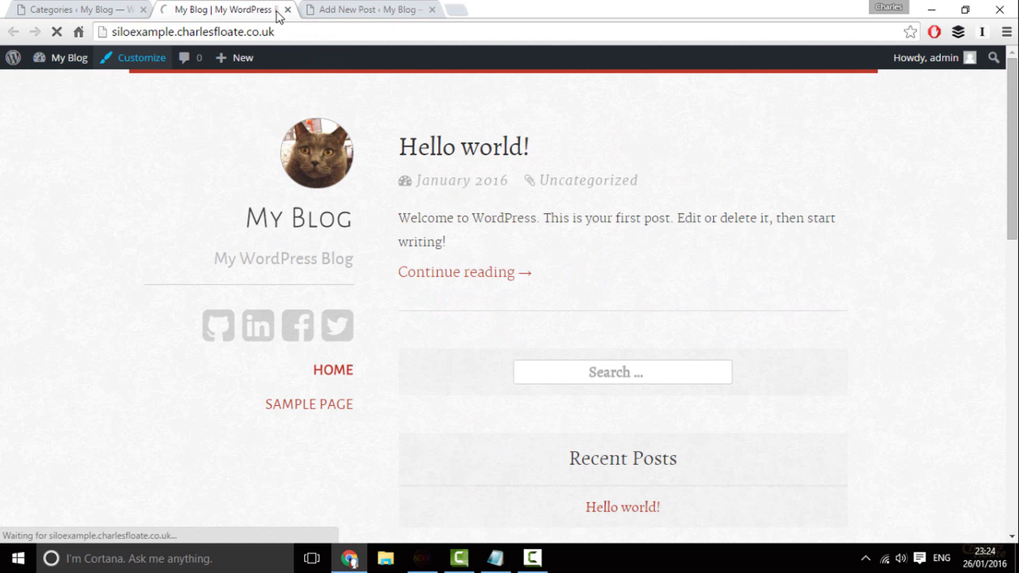
click(287, 10)
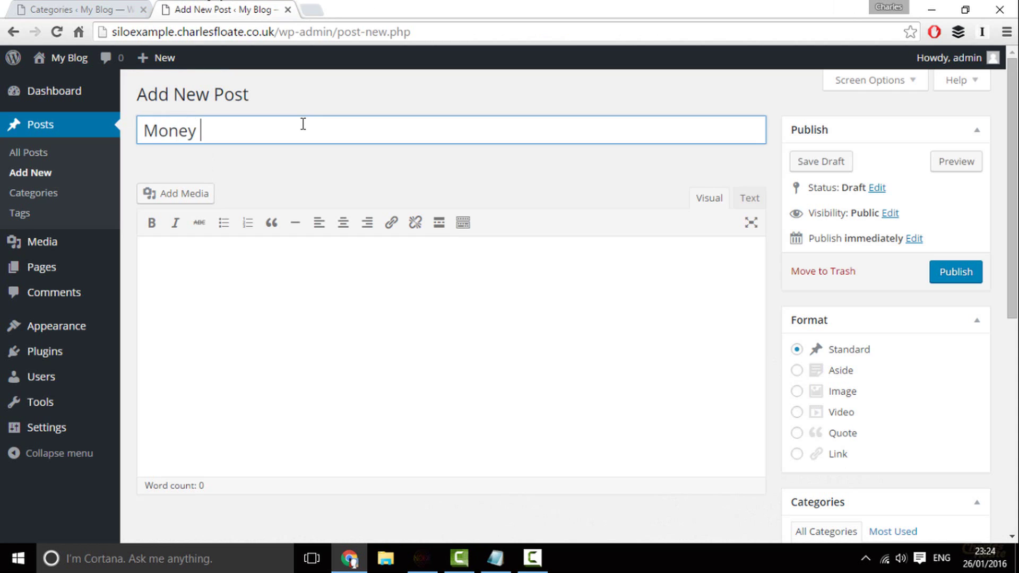
text(Page 3 -)
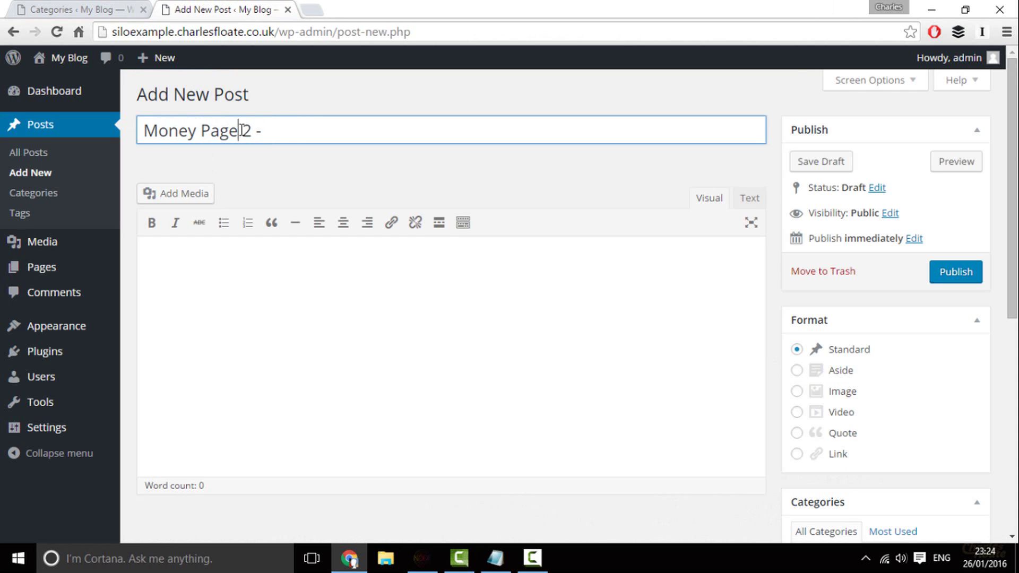
Check the refreshed category list, complete the new post's title as "Money Page 3 - Golf Clubs", copy it and publish the post
click(114, 8)
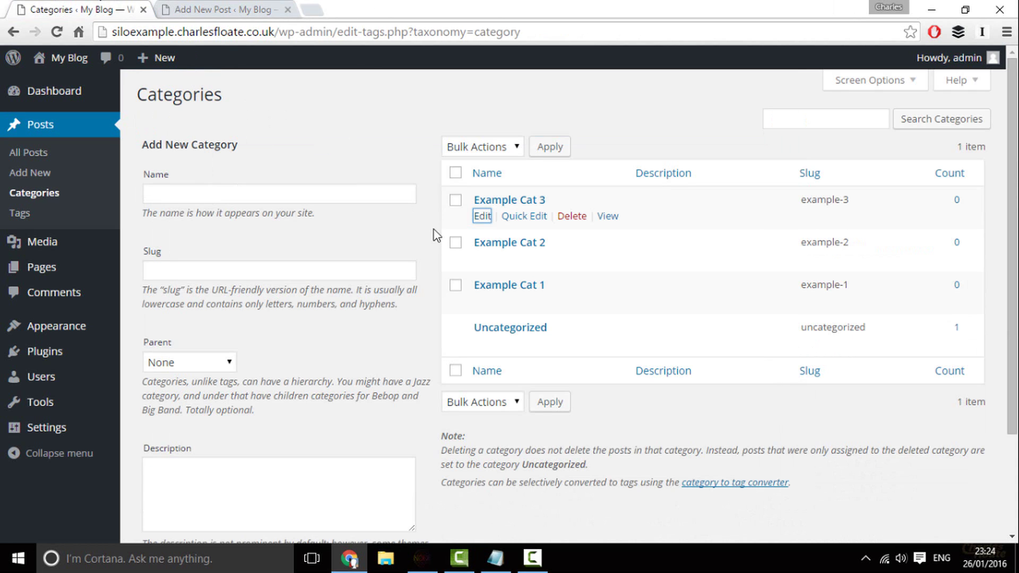
click(482, 216)
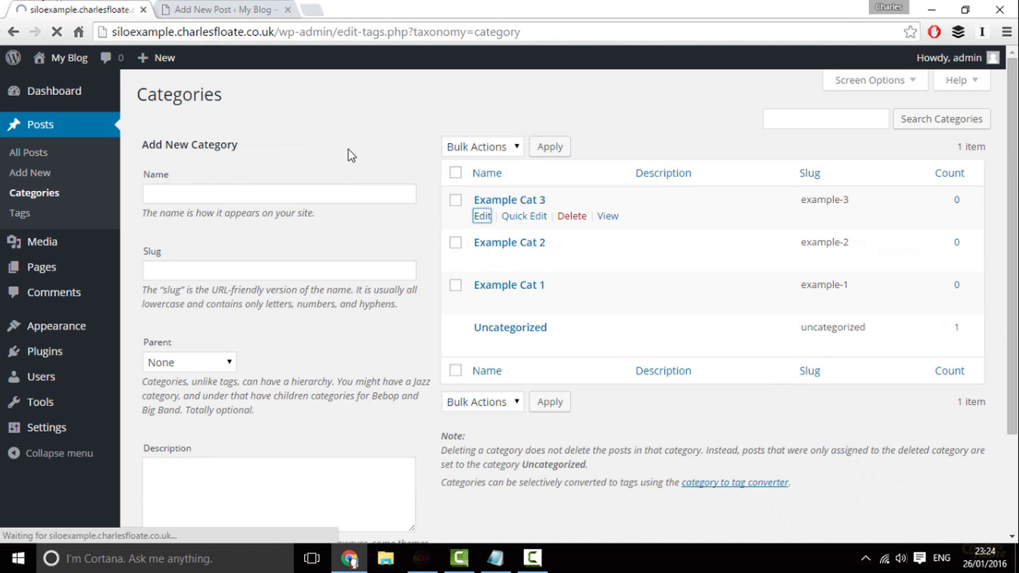
scroll(451, 265, down, 5)
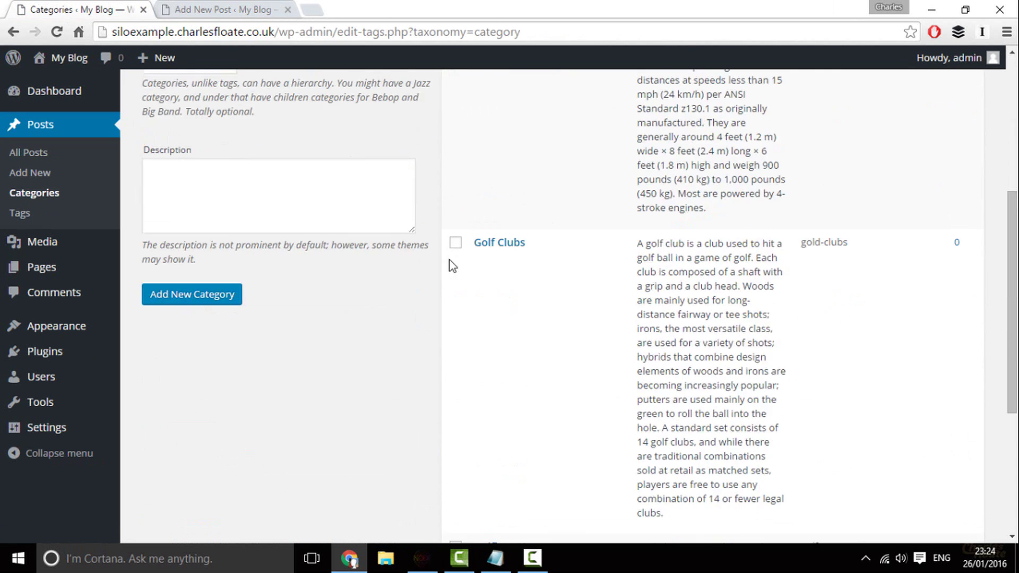
click(190, 10)
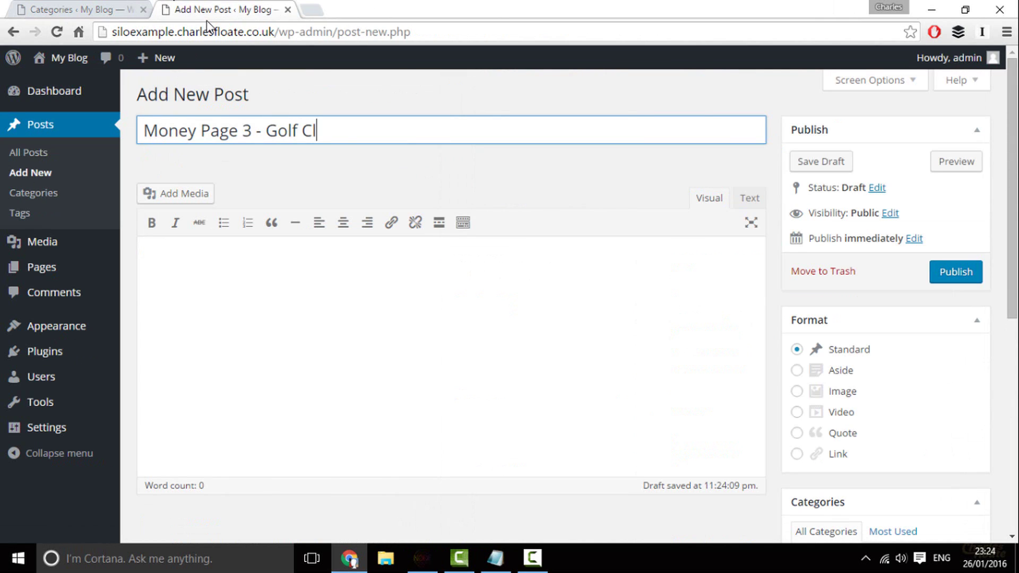
key(ctrl+a)
key(ctrl+c)
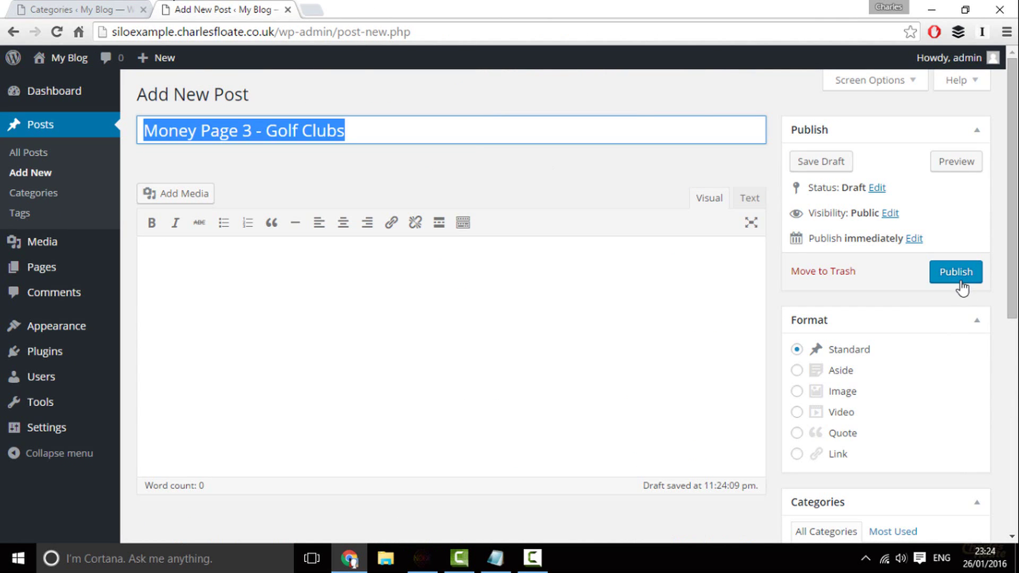
click(958, 289)
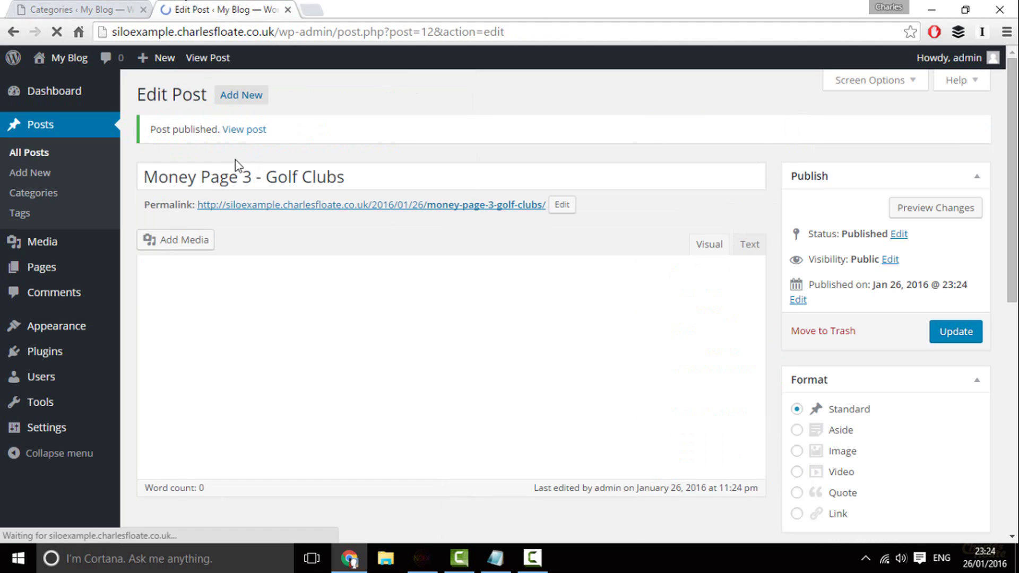
Create another new post titled "Money Page 4 - Golf Clubs", reusing the copied title, and publish it
click(241, 95)
key(ctrl+v)
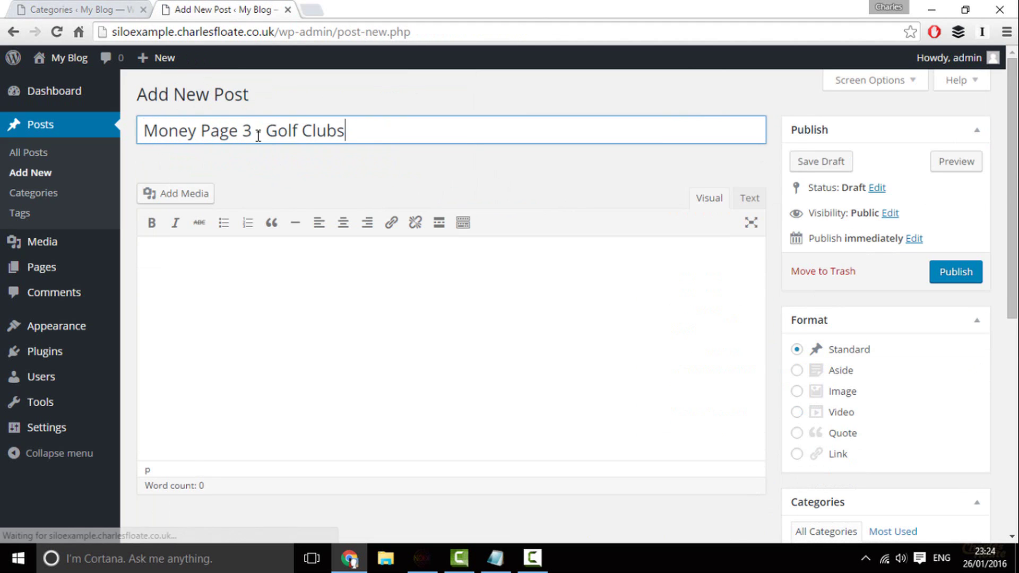
click(254, 130)
key(BackSpace)
text(4)
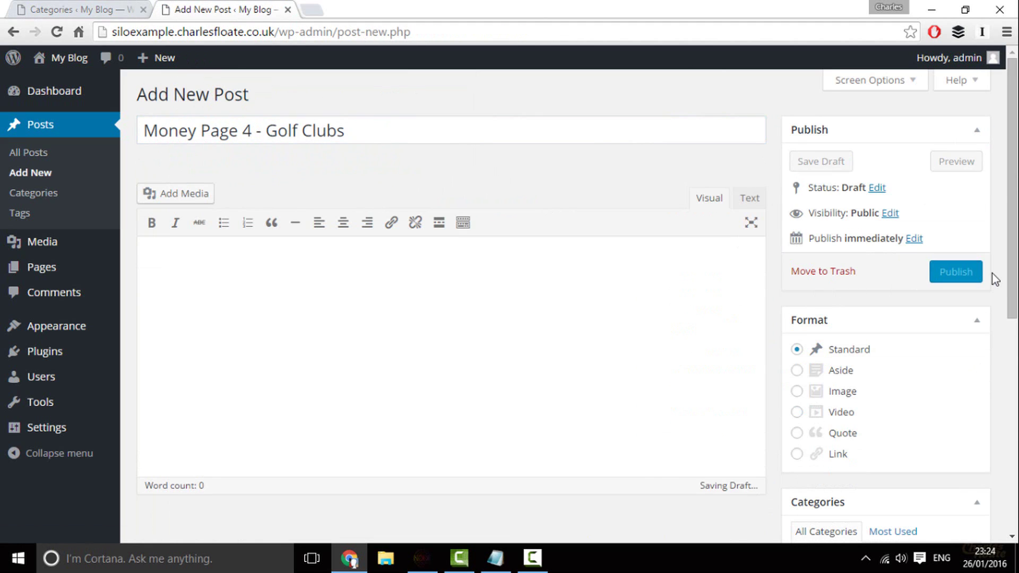
click(957, 273)
Return to the category list and open the Golf Clubs category for editing
click(74, 9)
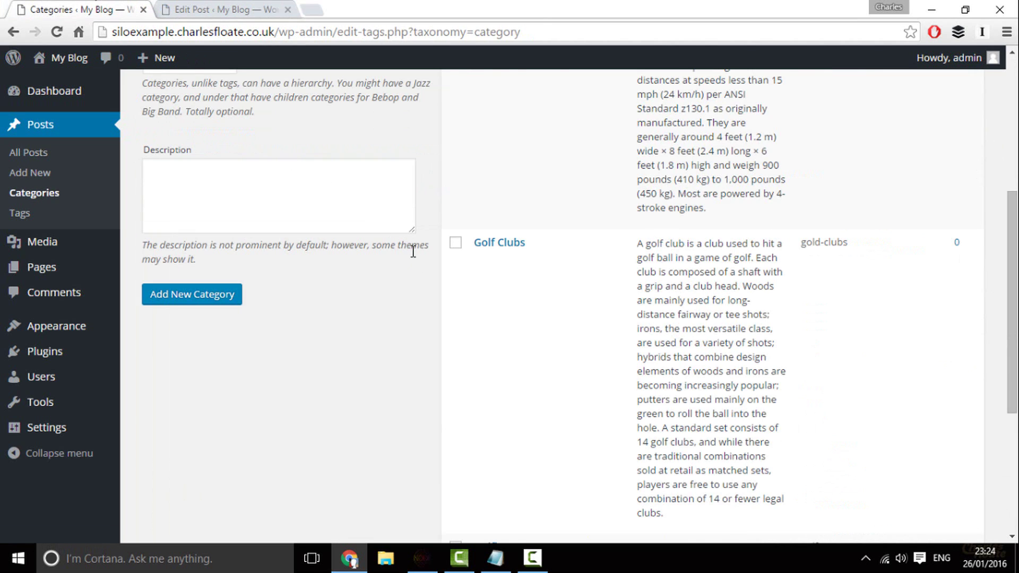
scroll(428, 260, up, 4)
scroll(427, 260, down, 6)
click(479, 196)
Open the published Money Page 4 post in its own tab and close its editor tab
click(247, 9)
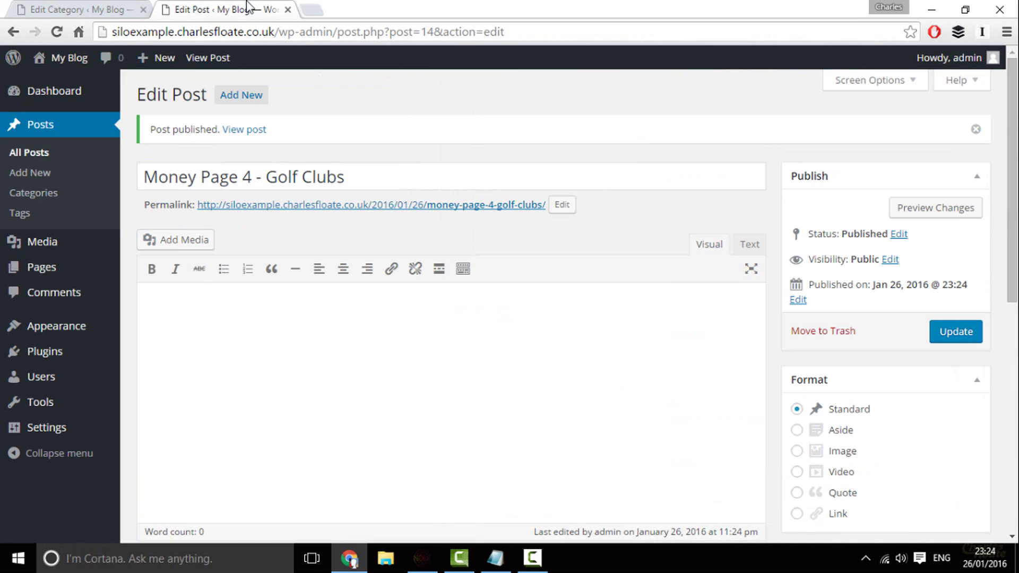
right_click(251, 135)
click(285, 134)
click(318, 11)
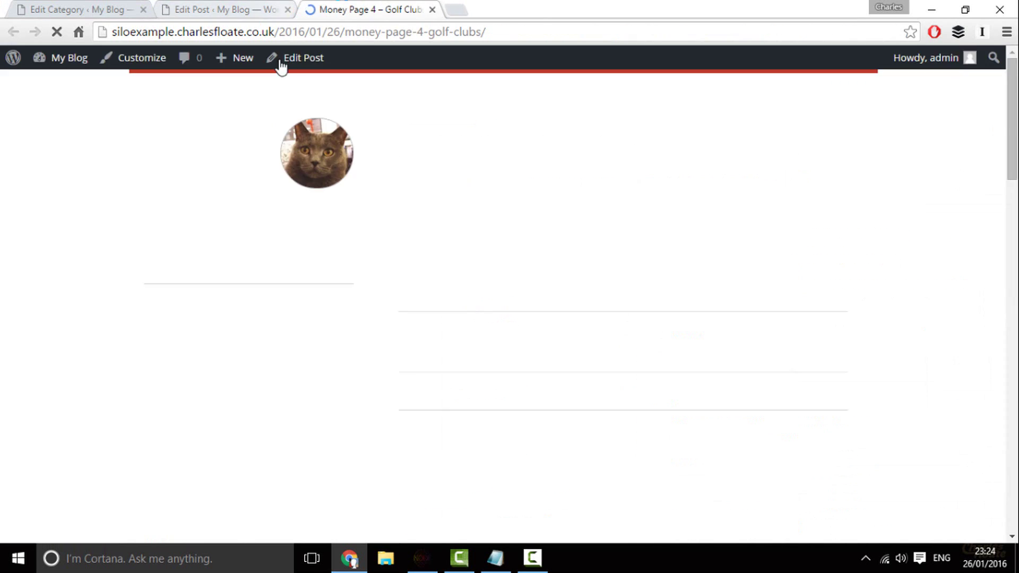
click(287, 9)
click(411, 37)
key(ctrl+c)
key(ctrl+t)
key(ctrl+v)
click(447, 33)
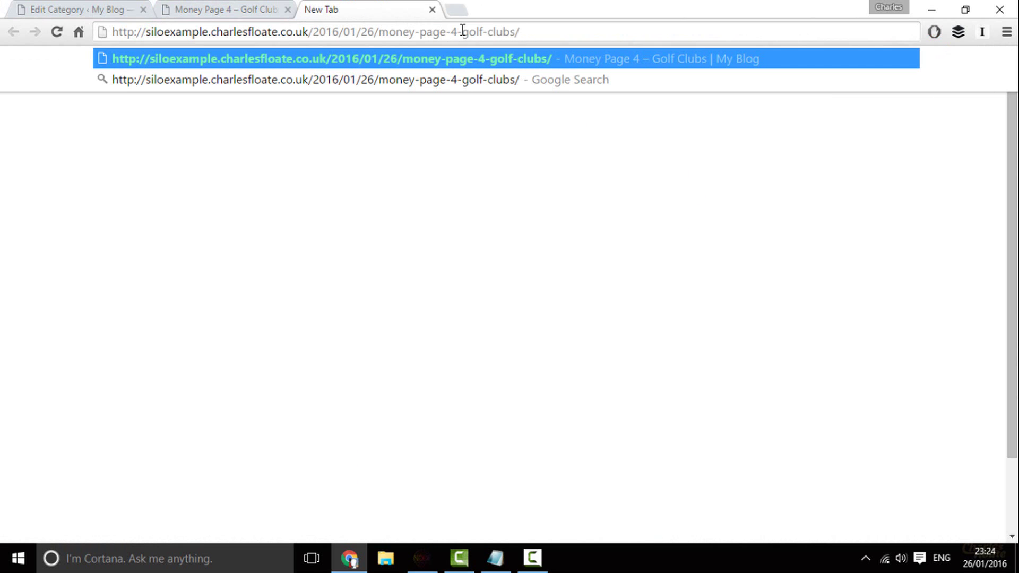
key(Delete)
text(3)
key(Return)
key(ctrl+shift+Tab)
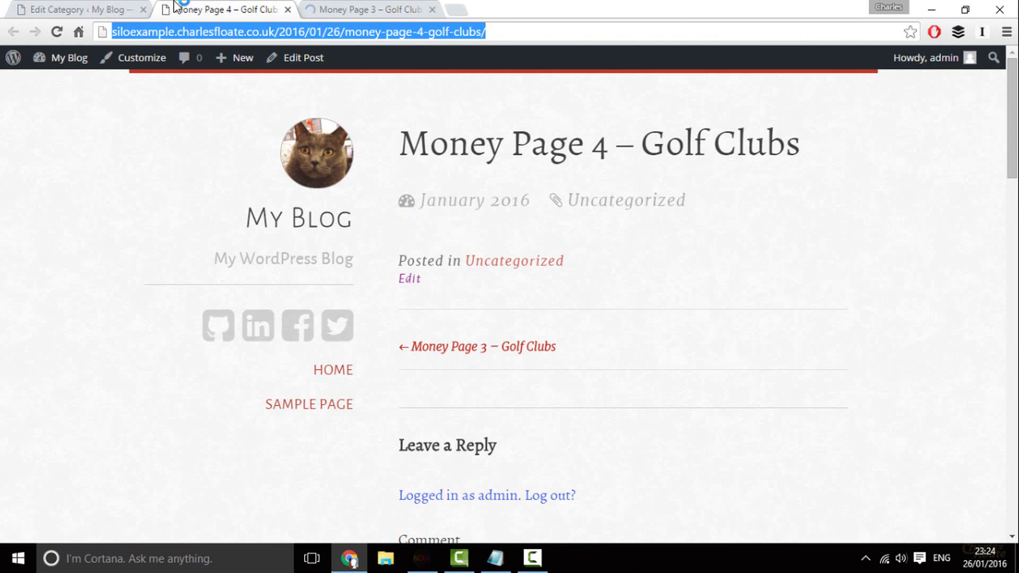
key(ctrl+shift+Tab)
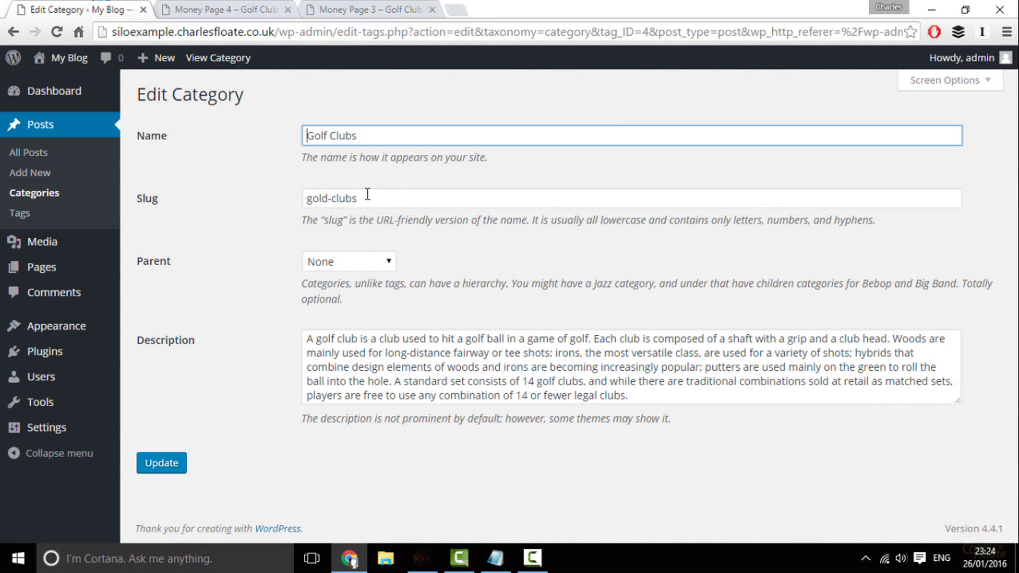
click(319, 338)
text(<a href=")
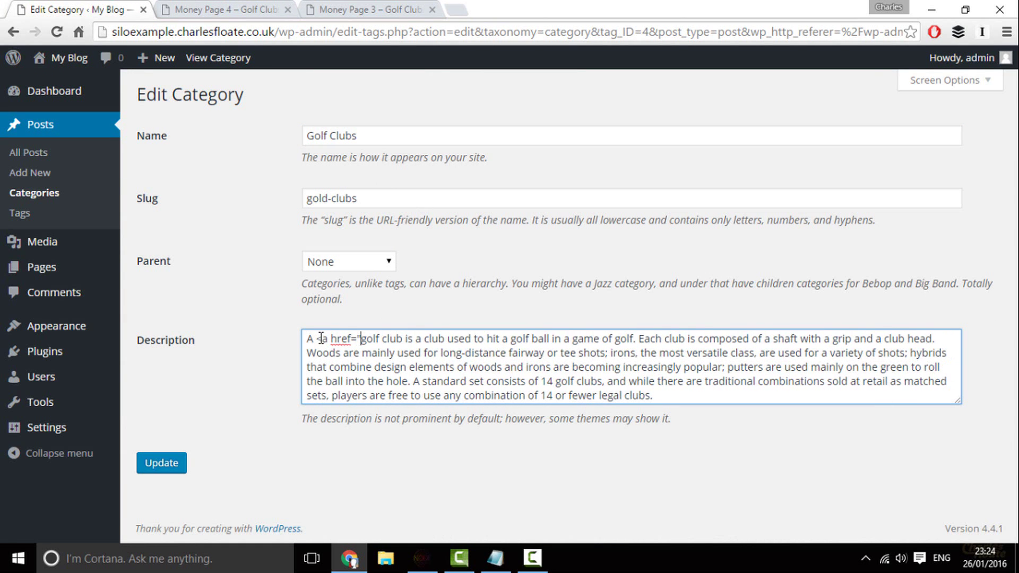
click(429, 7)
click(265, 32)
key(ctrl+c)
click(109, 8)
key(ctrl+v)
text(">)
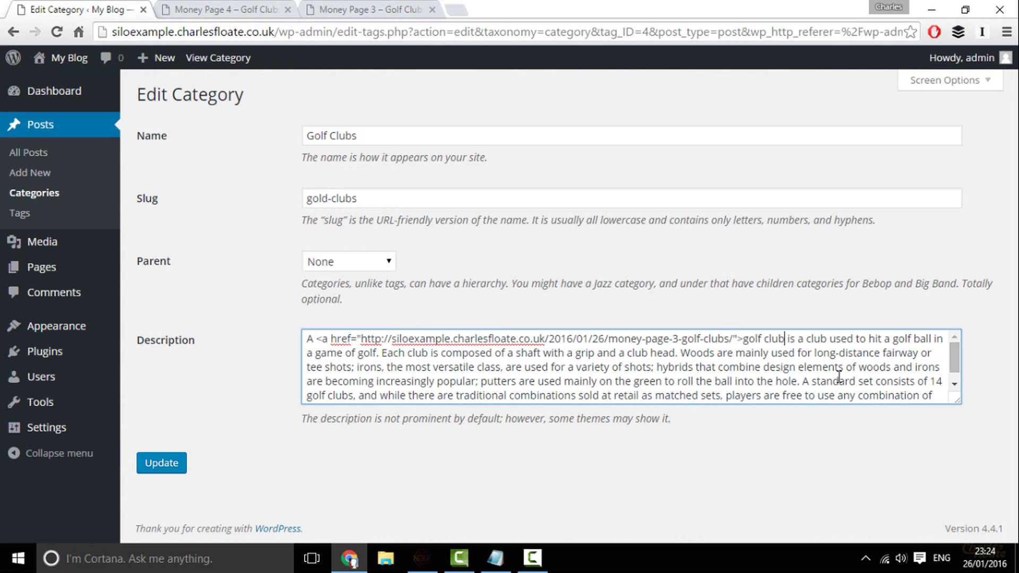
text(</a>)
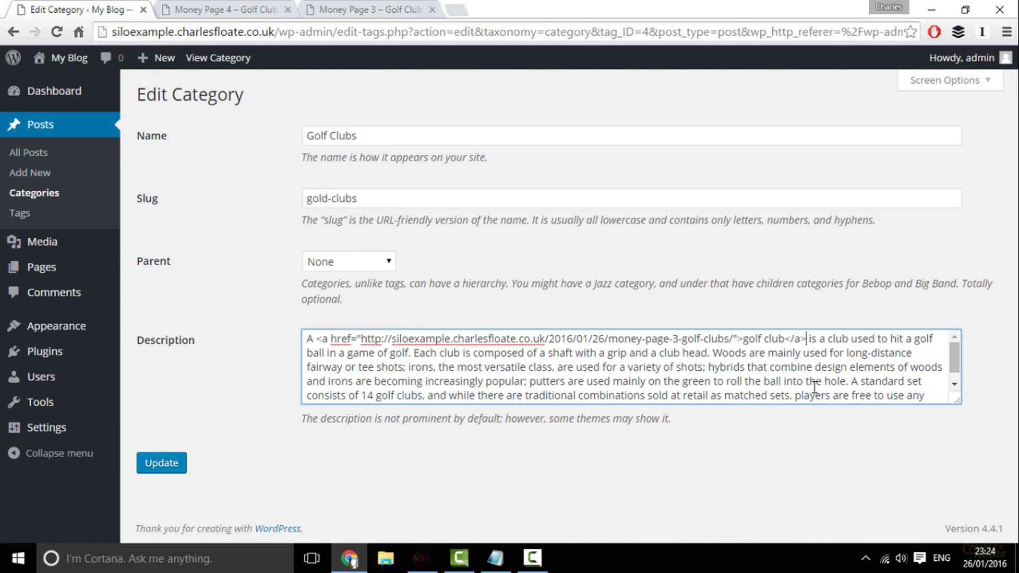
scroll(754, 383, down, 1)
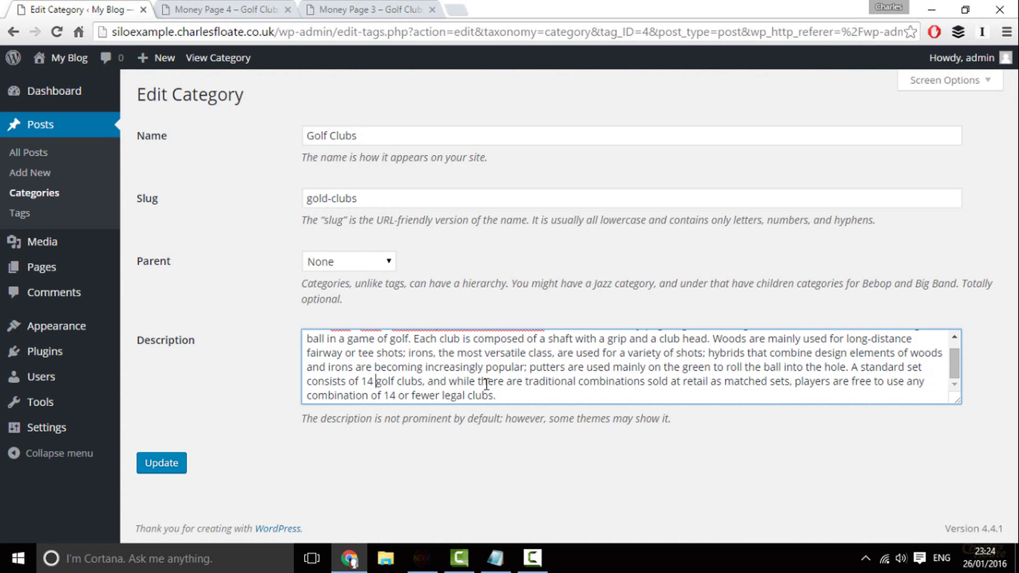
text(<a href=")
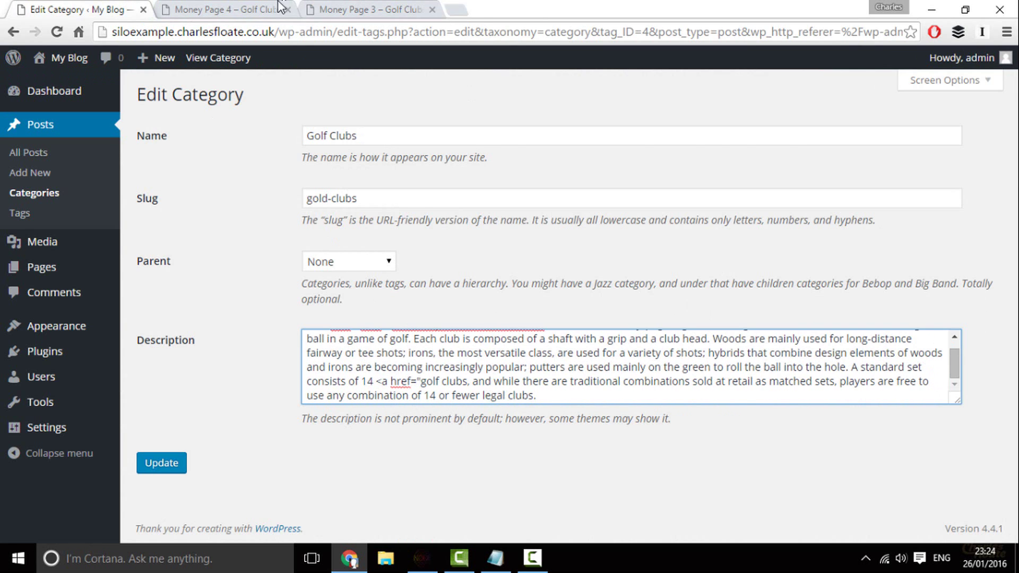
click(279, 7)
click(225, 33)
key(ctrl+c)
click(96, 9)
key(ctrl+v)
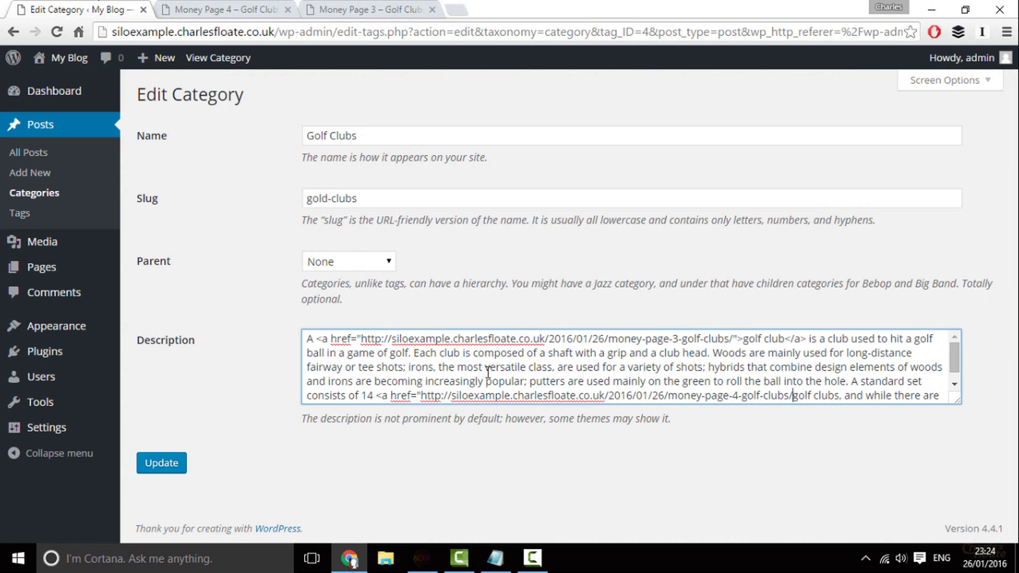
scroll(488, 372, down, 1)
text(">)
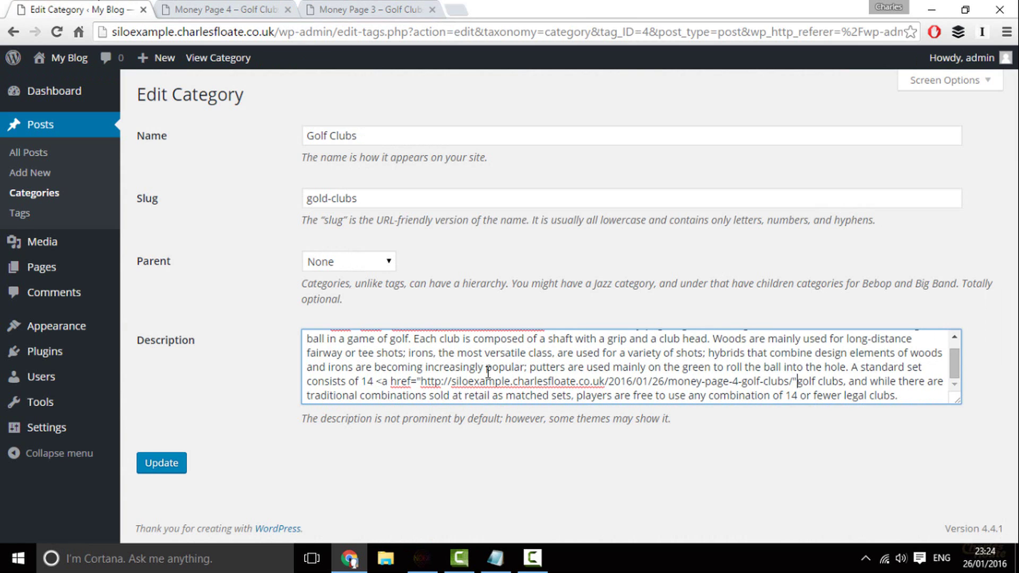
text(</a>)
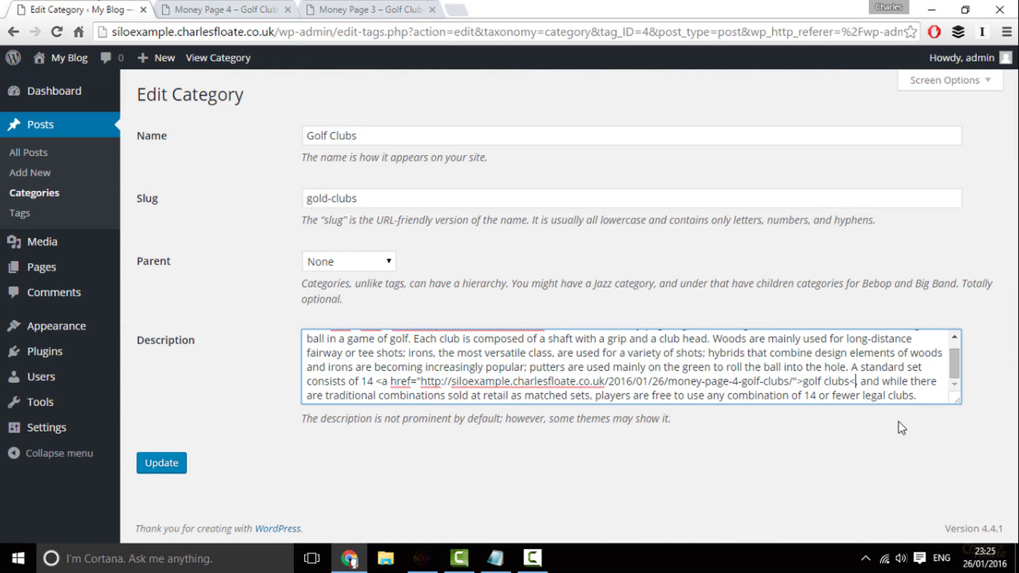
click(179, 464)
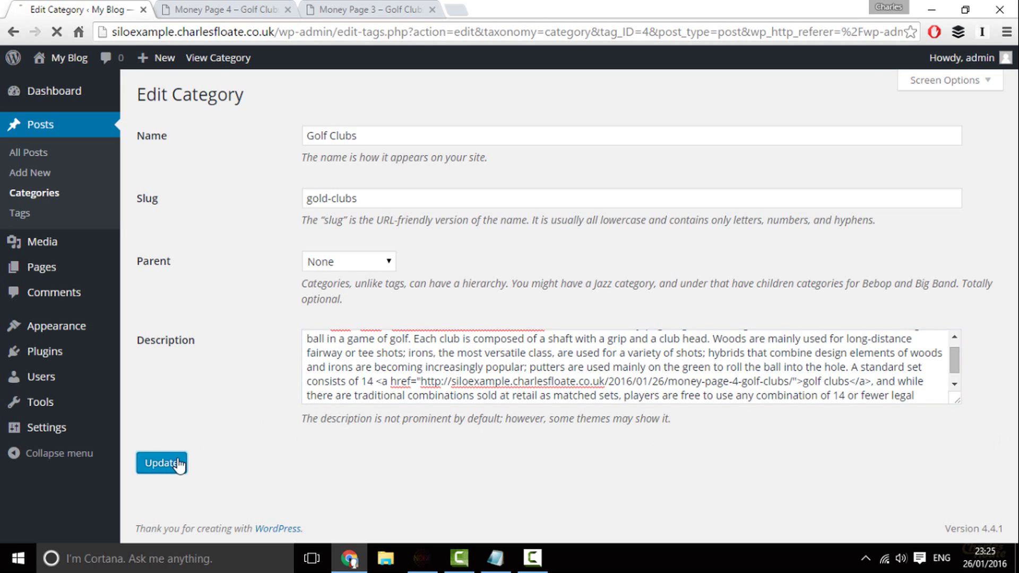
Close the Money Page 3 tab and open the Golfing category for editing from the category list
click(425, 9)
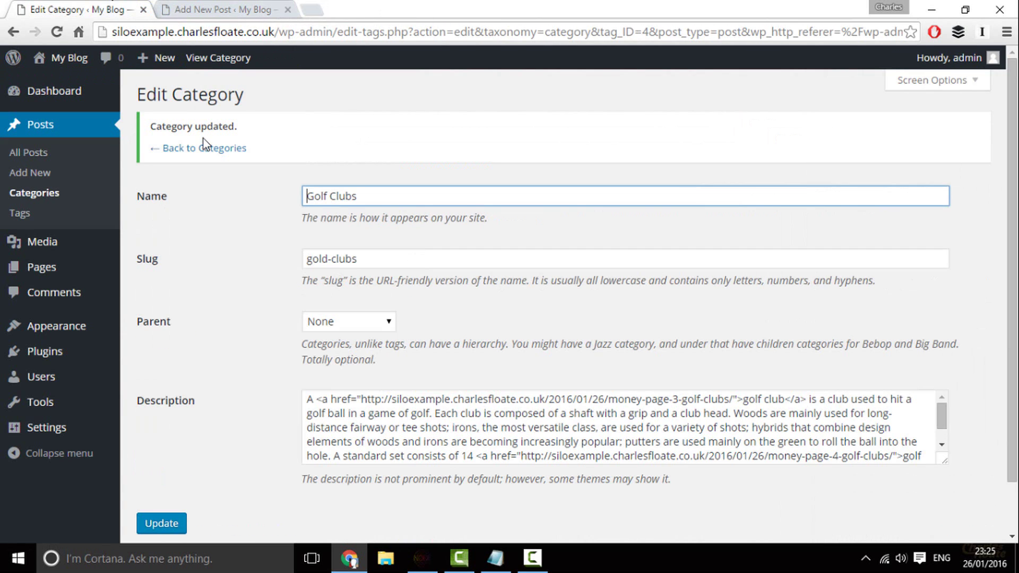
click(205, 148)
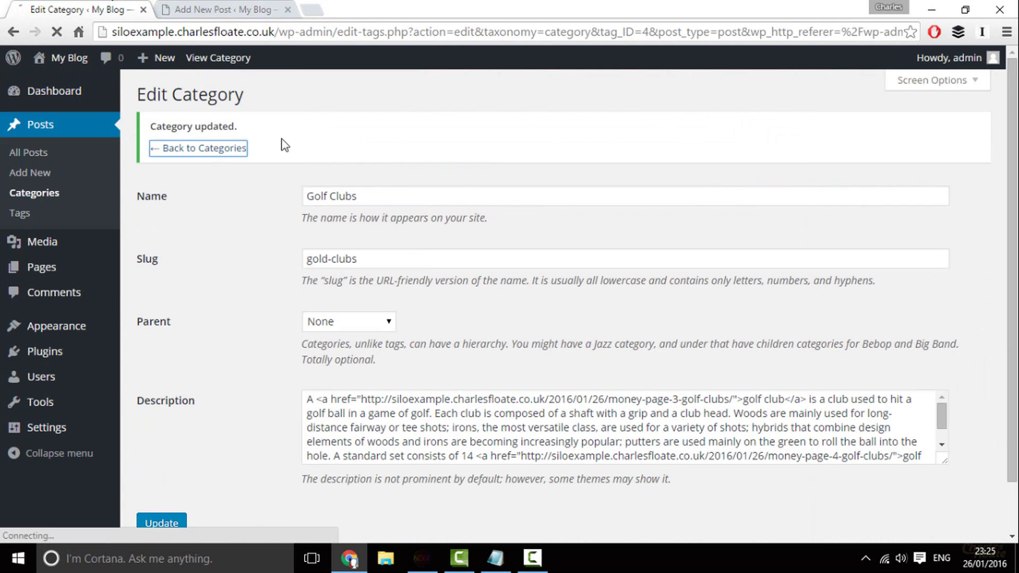
scroll(512, 273, down, 15)
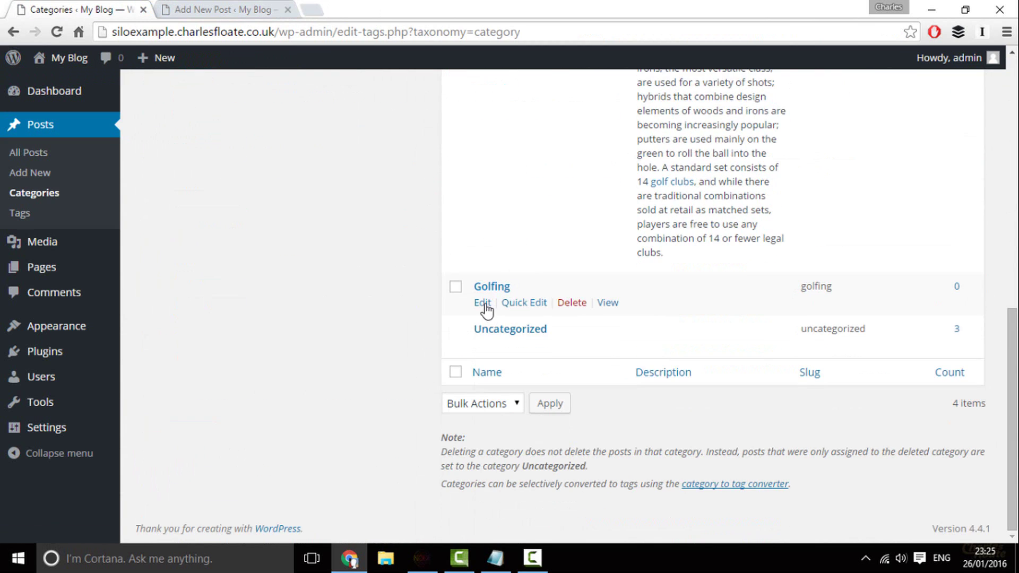
click(483, 302)
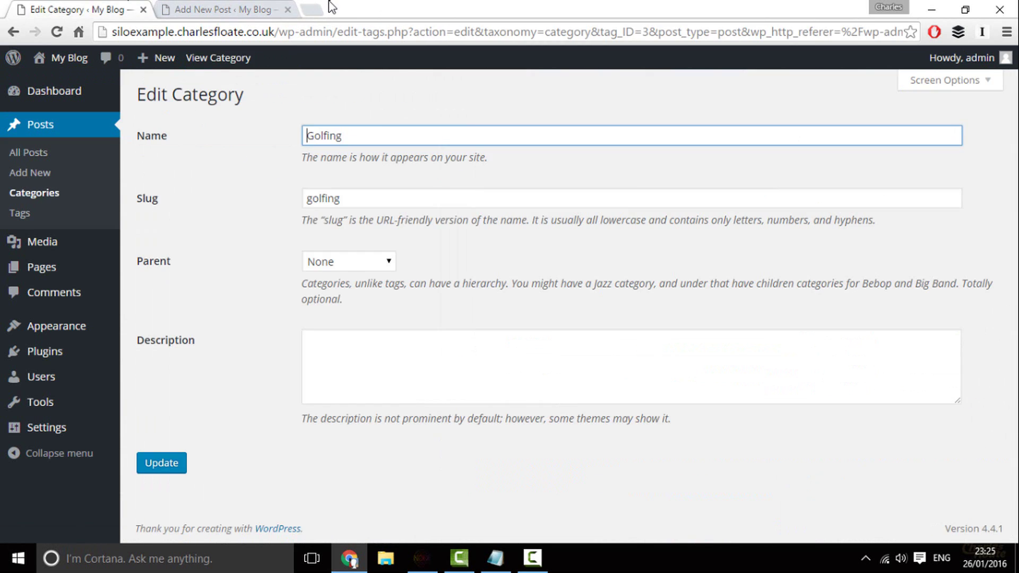
Search the web for "golfing wiki" in a new tab and open Wikipedia's Golf article
click(314, 9)
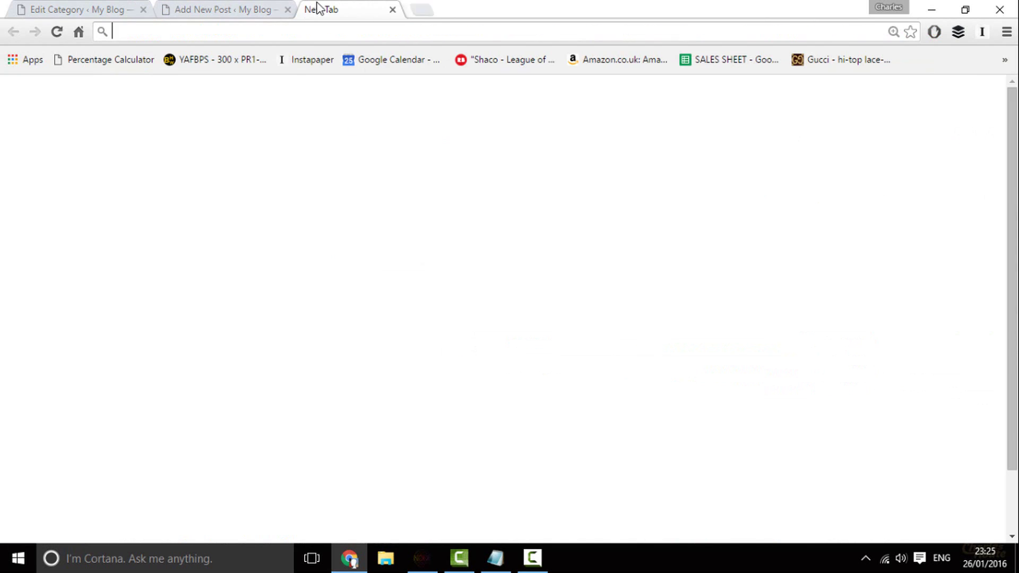
text(golfing wiki)
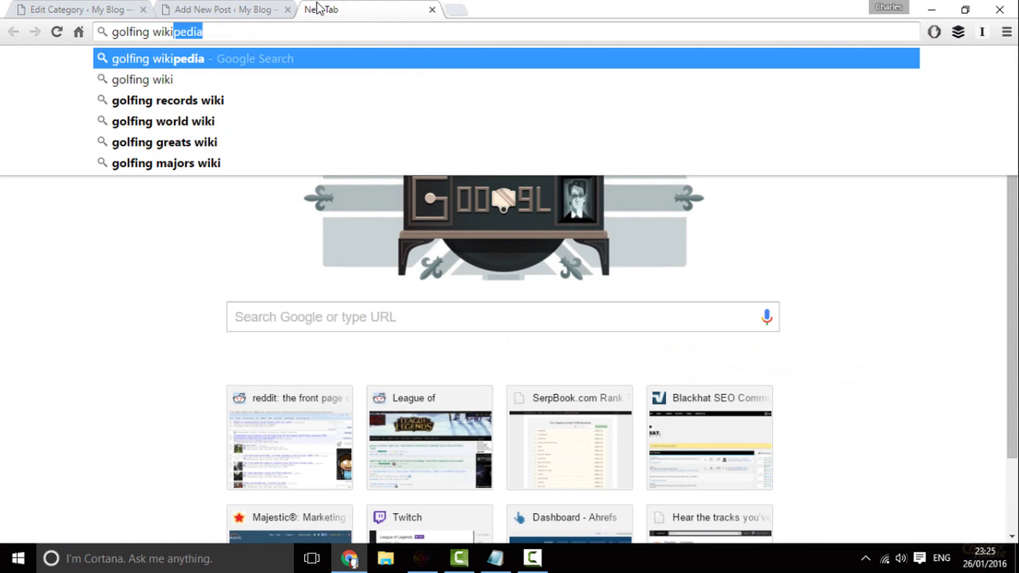
key(Return)
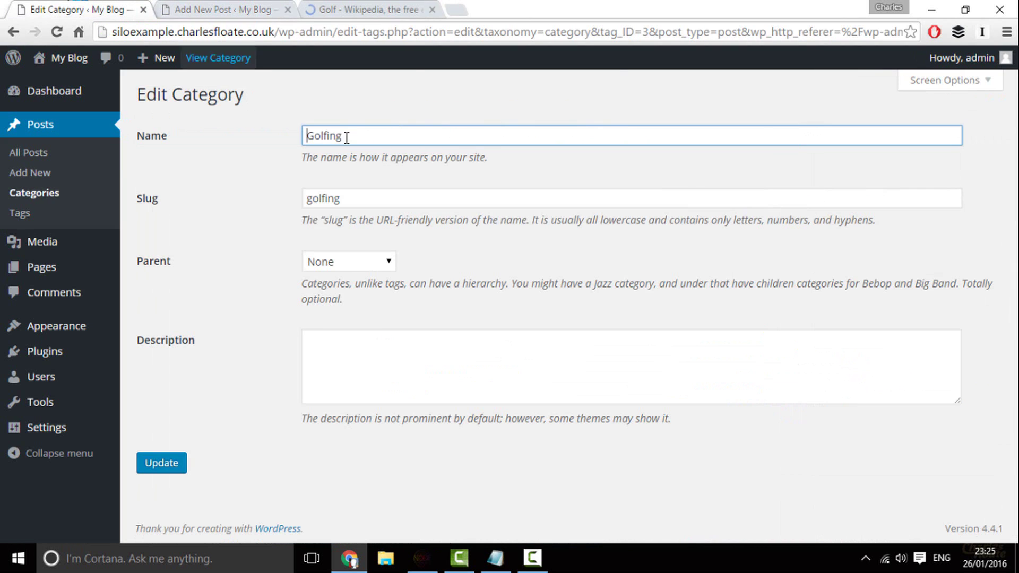
click(335, 6)
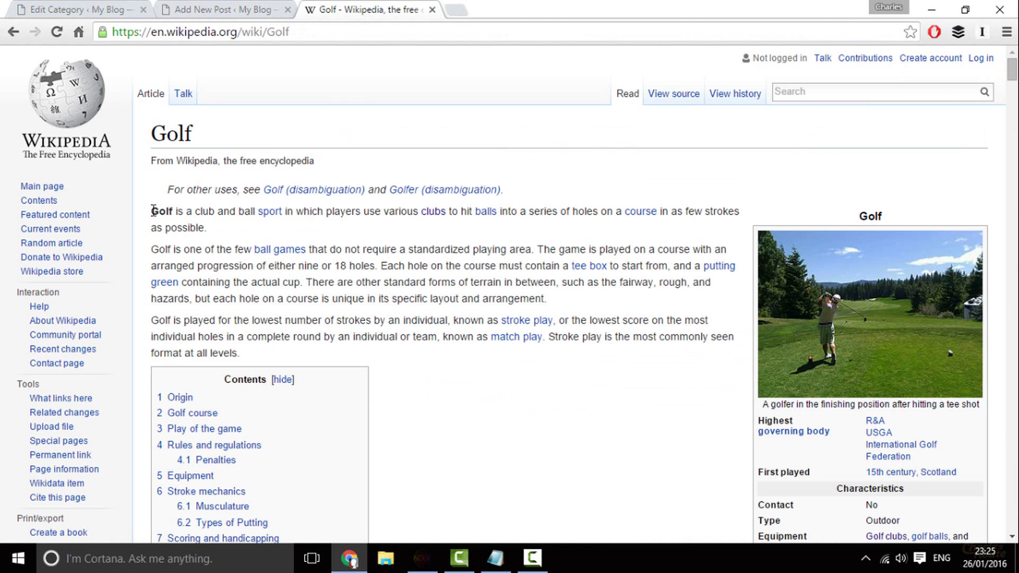
Copy the first two paragraphs of the Wikipedia Golf article into the Golfing category's description
drag(153, 211, 552, 299)
key(ctrl+c)
click(80, 9)
key(ctrl+v)
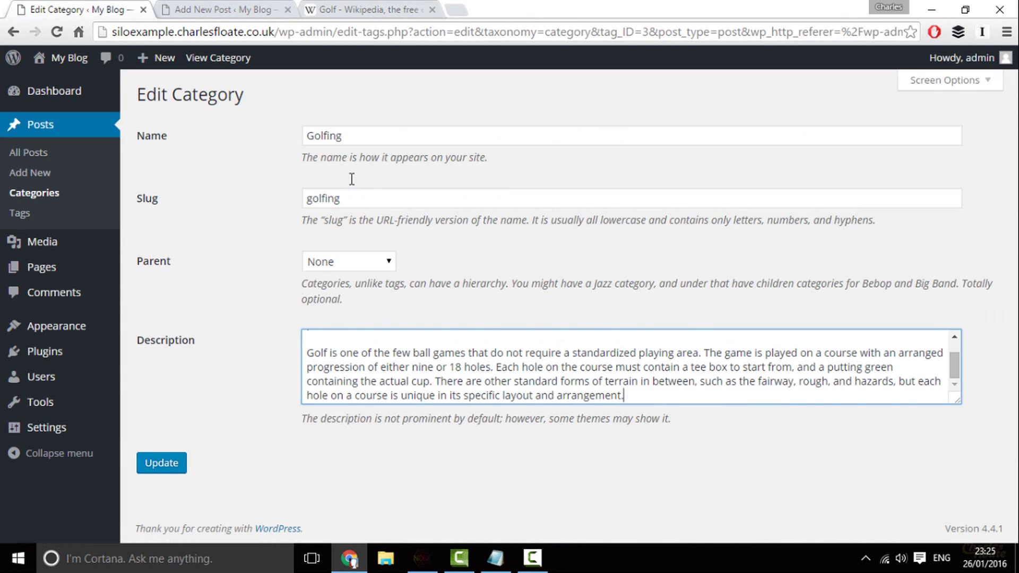
Title the new post "Money Page 5 - Golfing", copy the title and publish the post
click(350, 9)
click(267, 9)
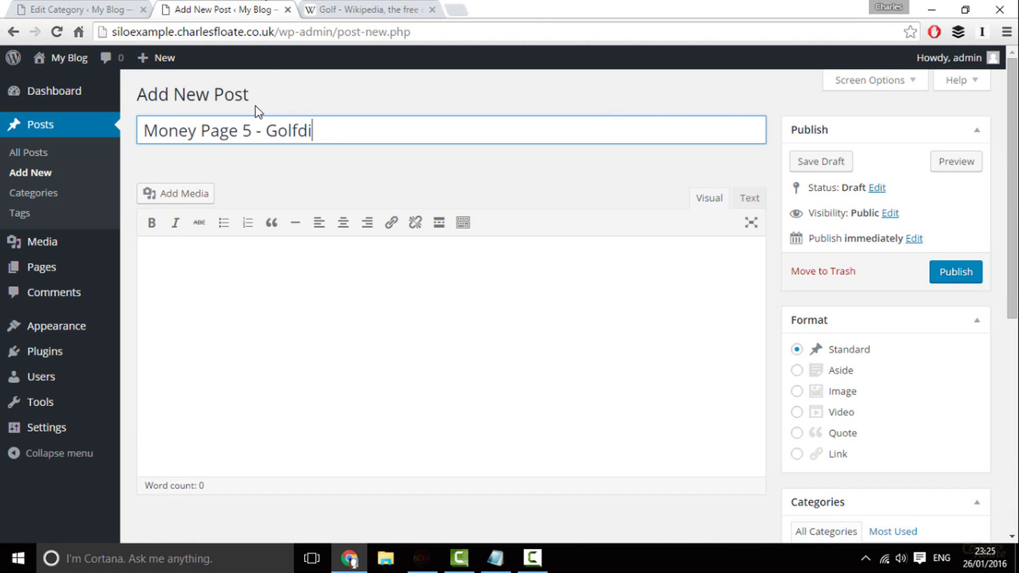
key(ctrl+a)
click(683, 238)
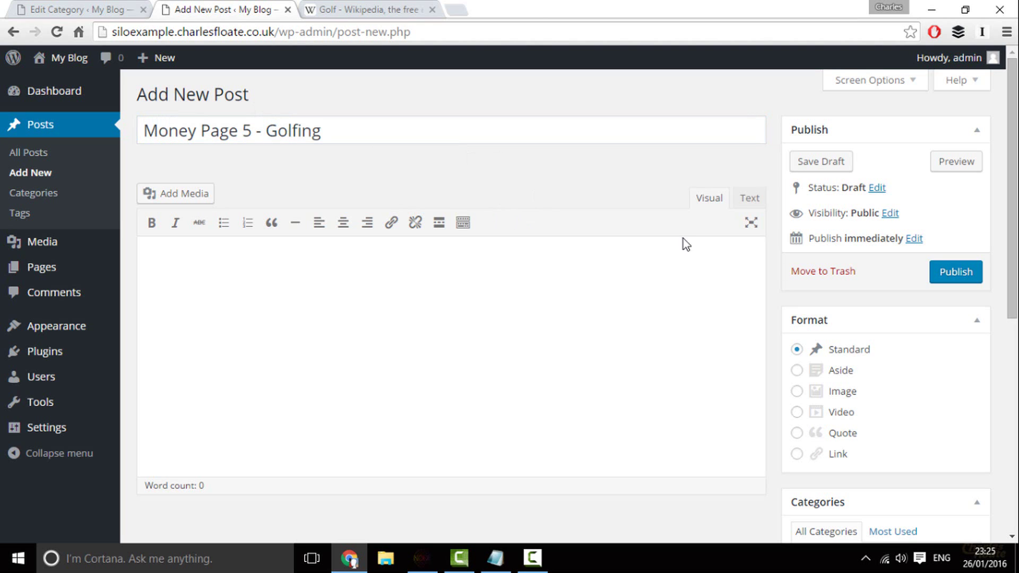
click(954, 273)
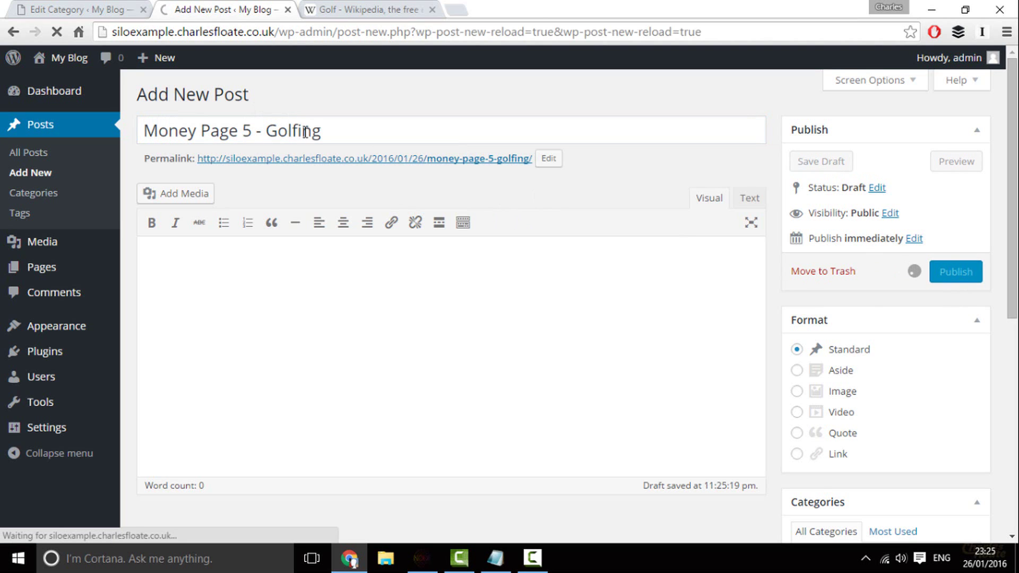
Create a further new post with the copied title "Money Page 5 - Golfing" and publish it
click(242, 95)
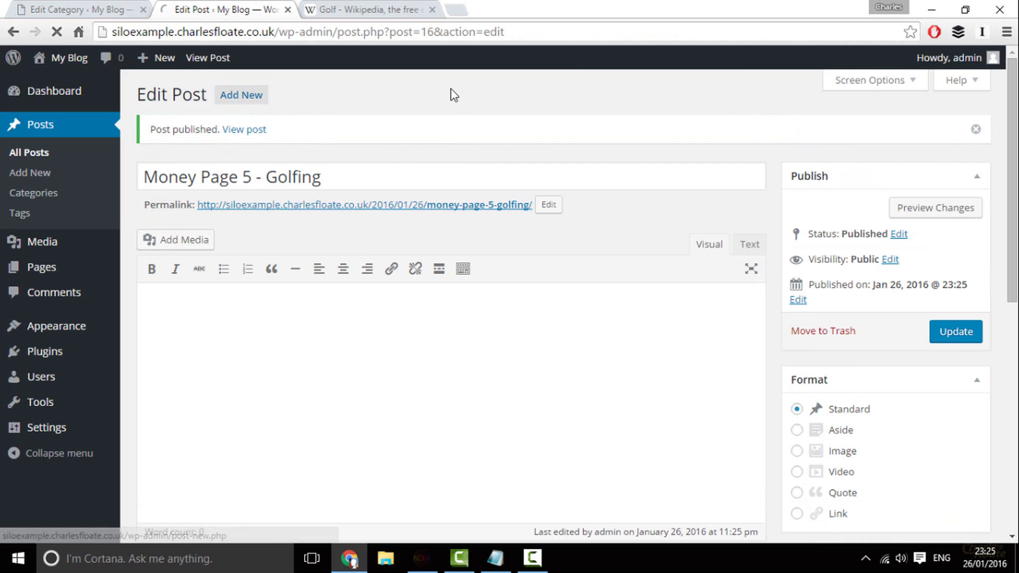
key(ctrl+v)
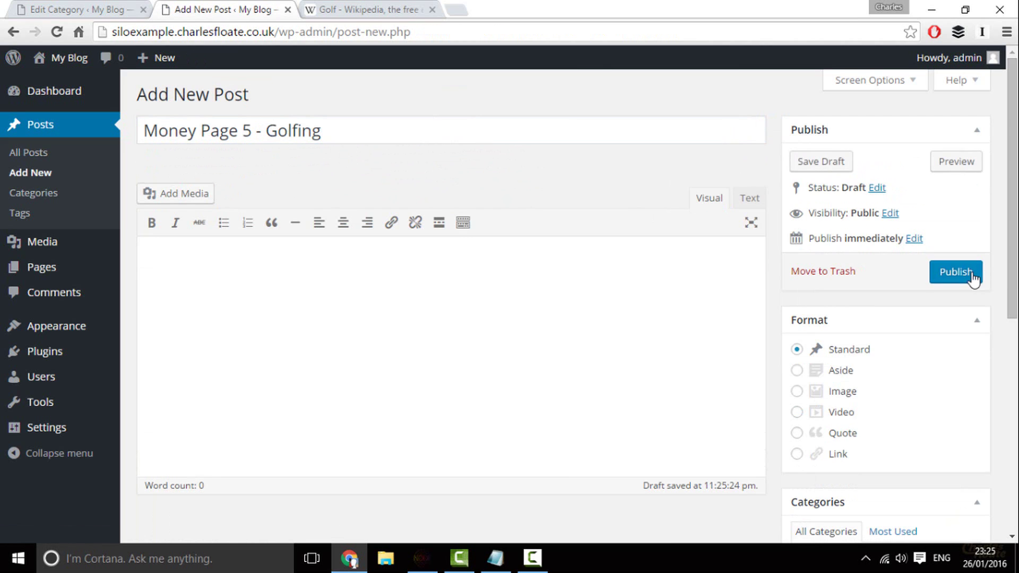
click(973, 277)
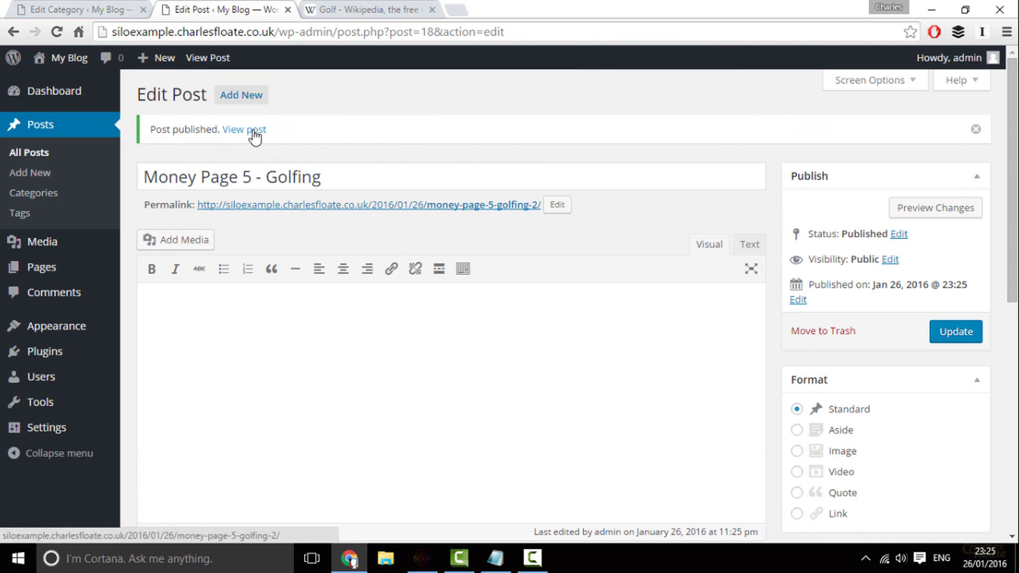
Copy the address of the just published Money Page 5 post from its own tab and go to the blog's home page
right_click(254, 136)
click(318, 138)
click(295, 11)
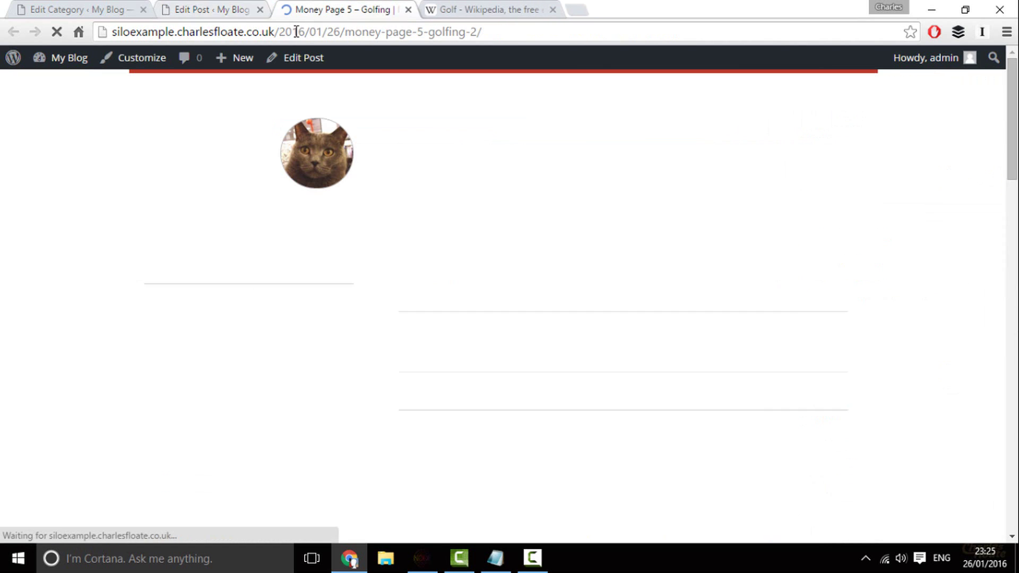
click(293, 31)
right_click(301, 30)
click(337, 84)
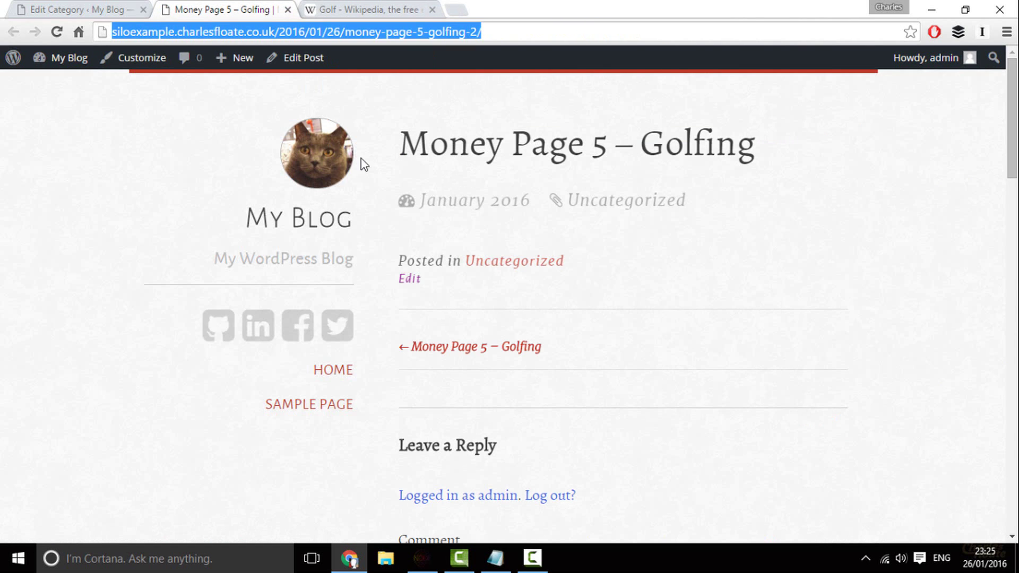
click(290, 186)
click(293, 219)
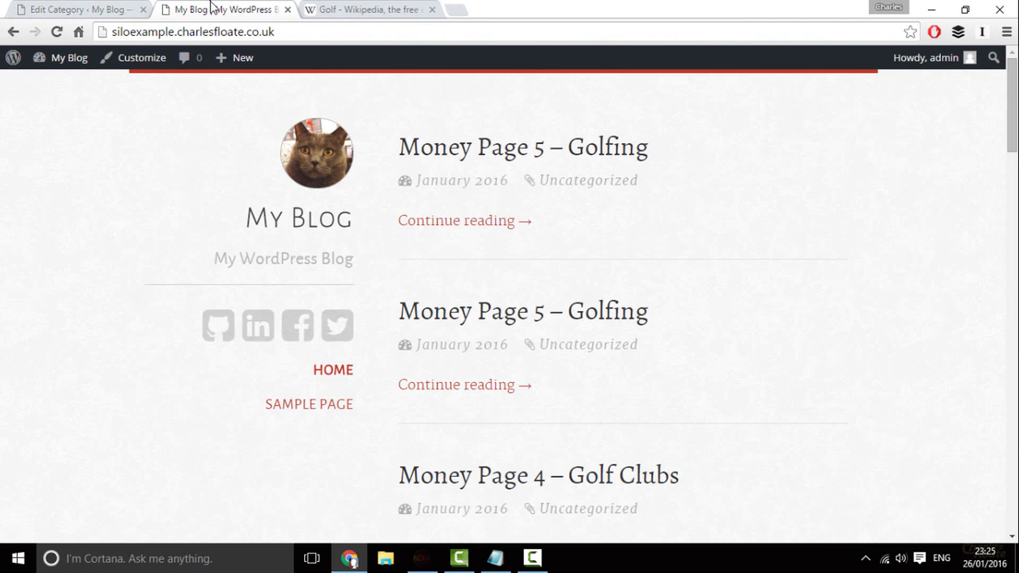
Open the newest "Money Page 5 – Golfing" post for editing and change its title to "Money Page 6 - Golfing"
click(473, 151)
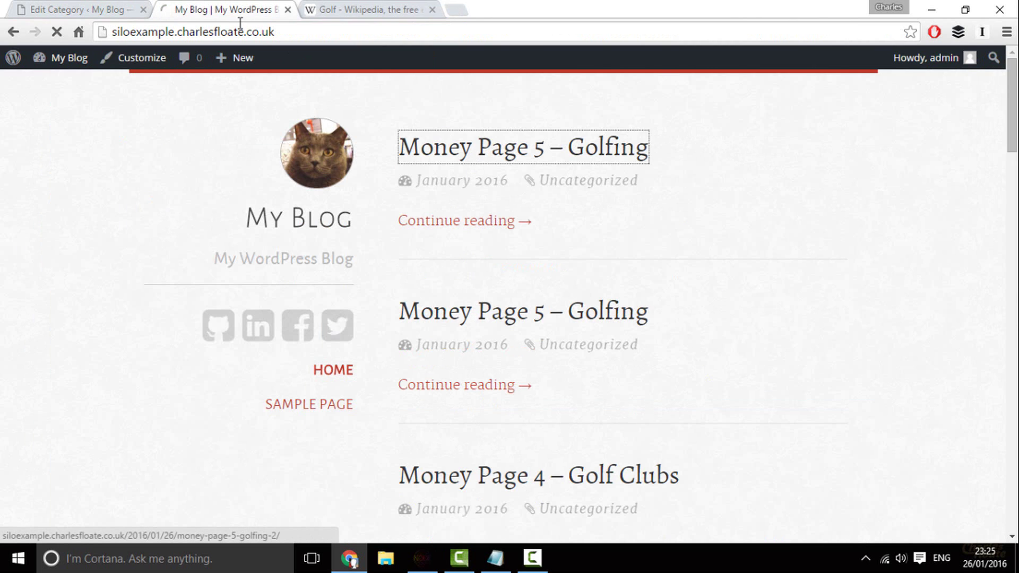
click(284, 58)
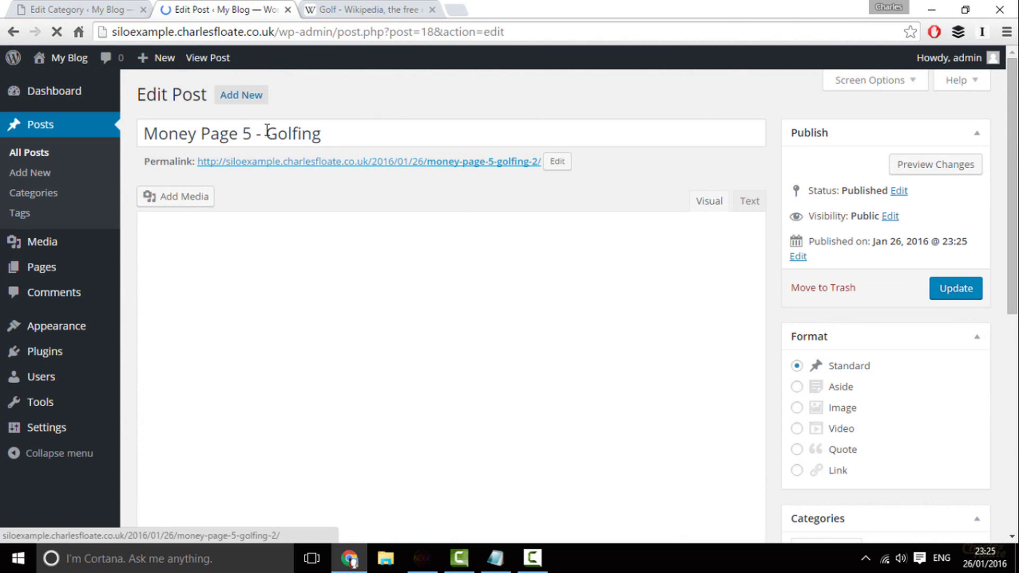
click(244, 133)
key(Delete)
key(Delete)
key(End)
text(6)
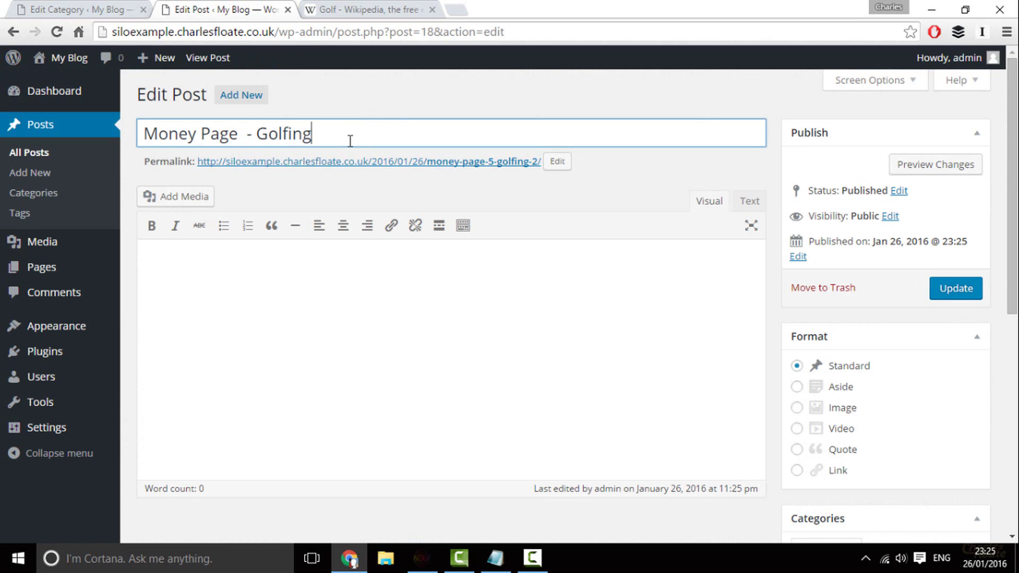
text(6)
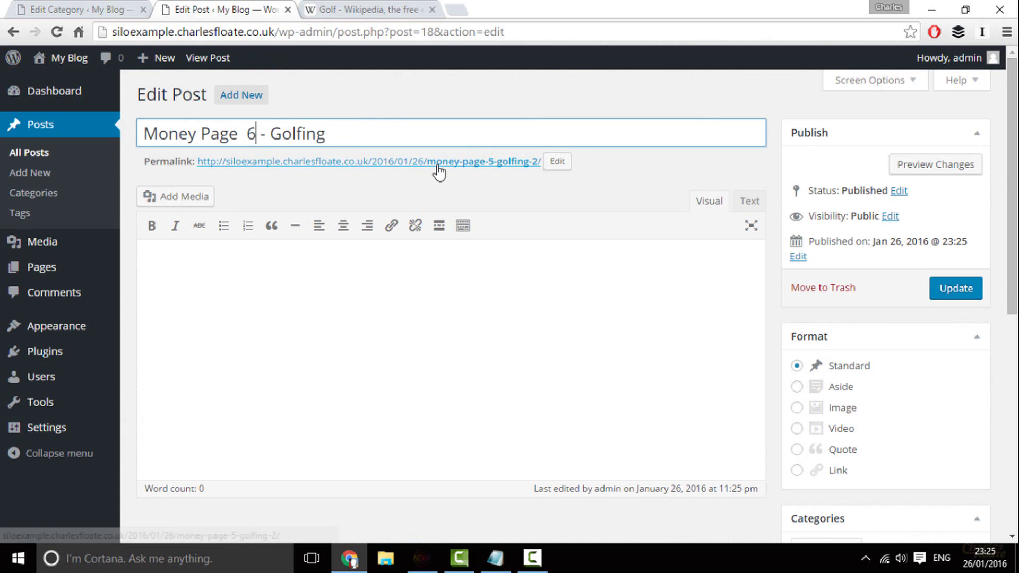
key(BackSpace)
text(6)
Change the post's permalink slug to money-page-6-golfing and update the post
click(537, 161)
click(537, 164)
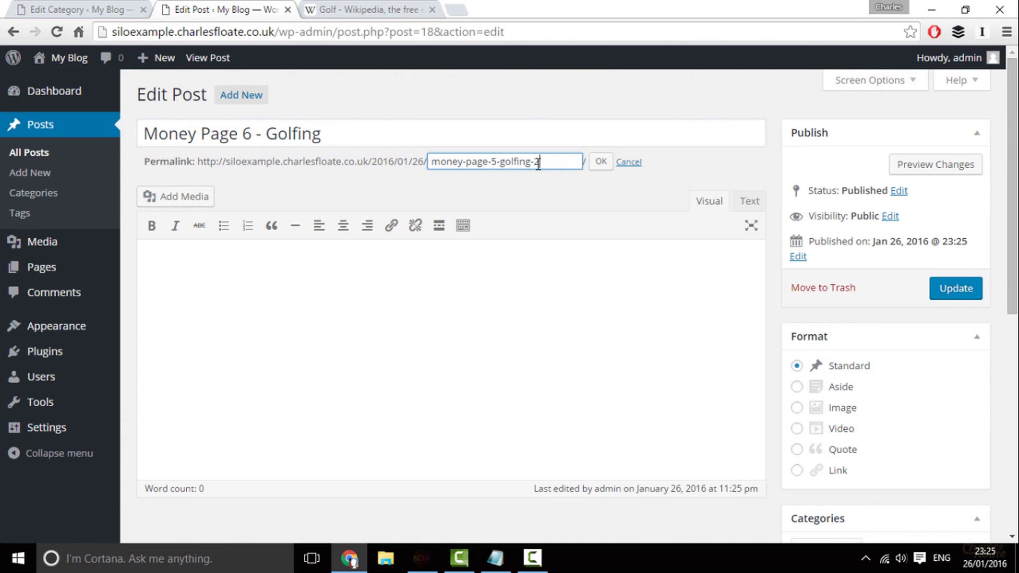
click(600, 162)
click(939, 292)
click(344, 8)
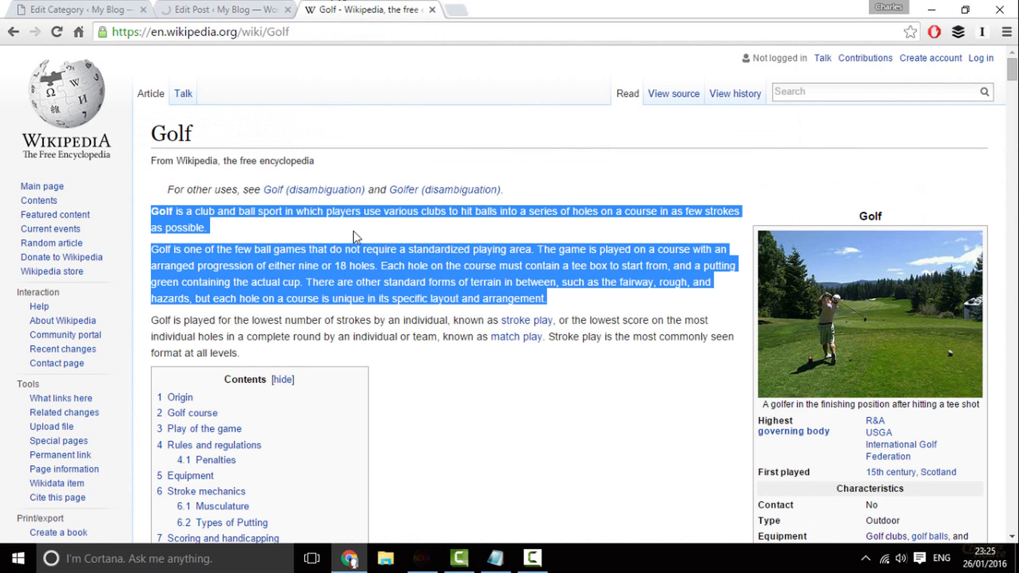
Copy the updated Money Page 6 post's link address and return to the Golfing category being edited
click(220, 9)
right_click(233, 129)
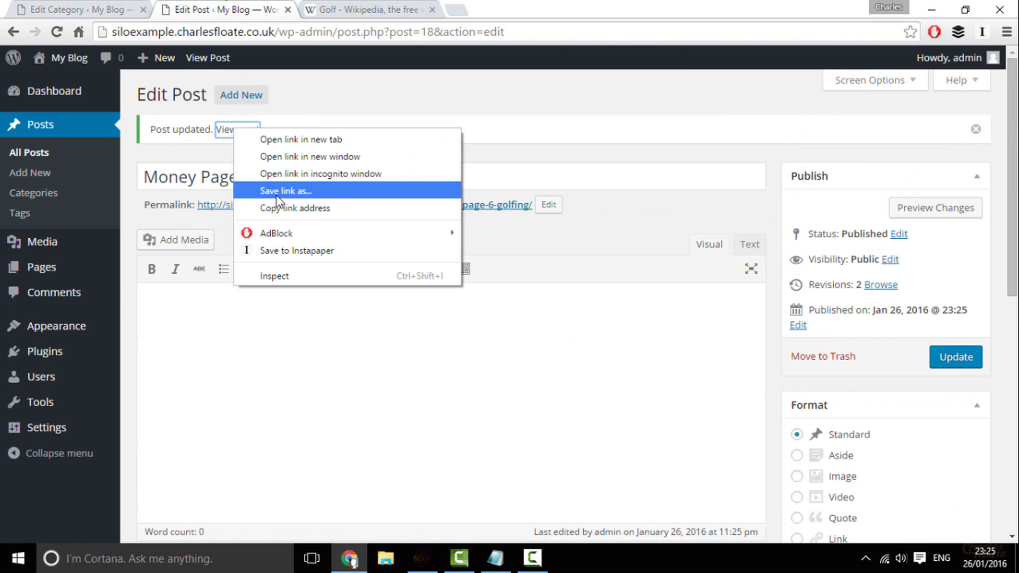
click(279, 207)
click(125, 8)
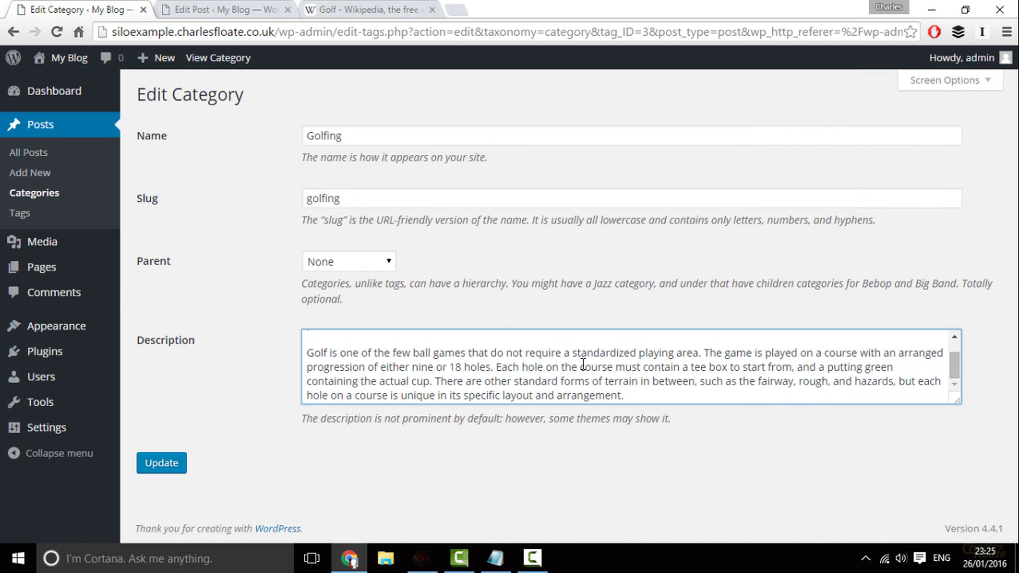
Link the word "Golf" at the start of the description's second paragraph to the copied Money Page 6 address with an HTML anchor
scroll(582, 364, up, 1)
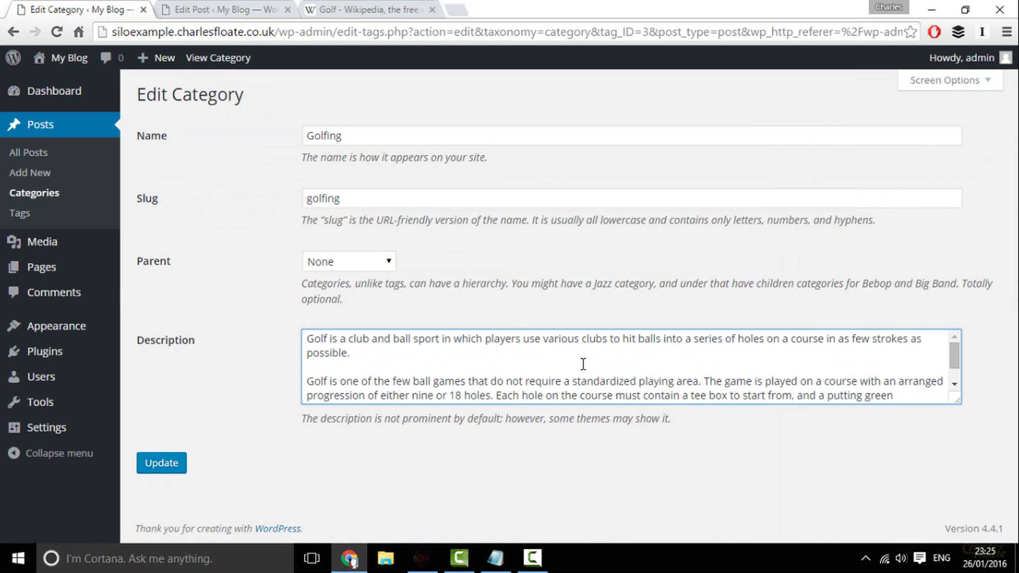
scroll(582, 364, down, 1)
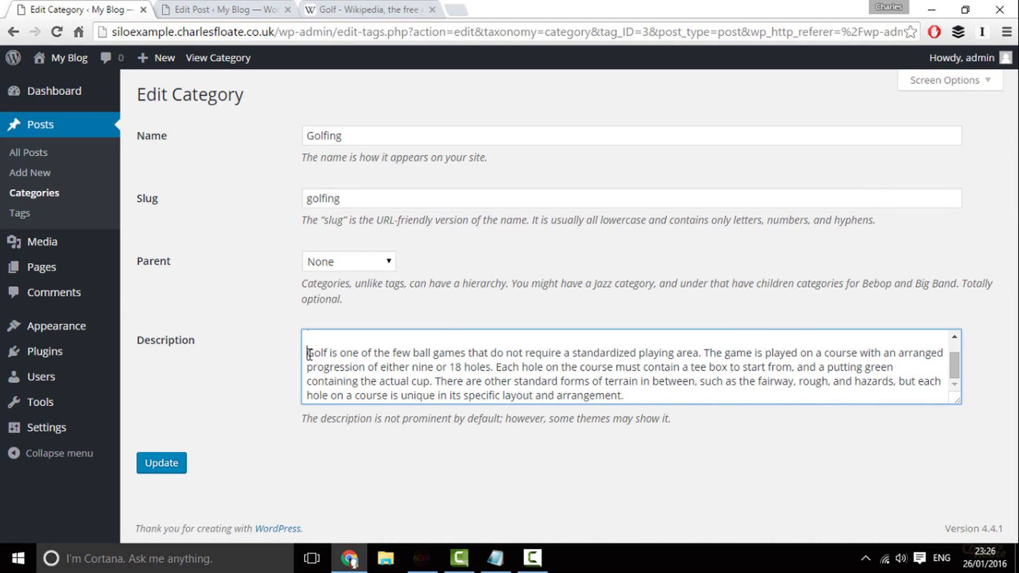
text(<a href=")
key(ctrl+v)
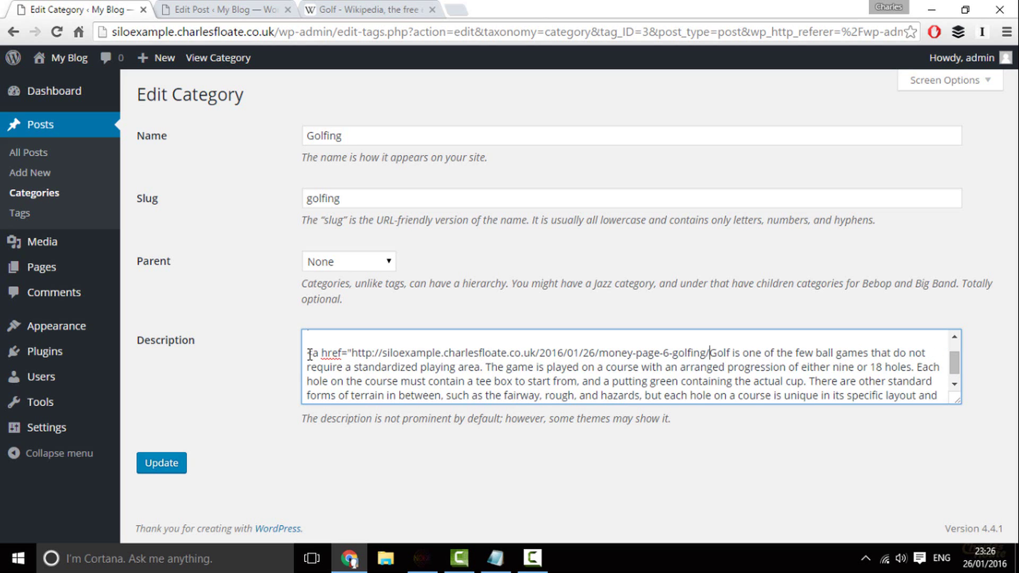
text(">)
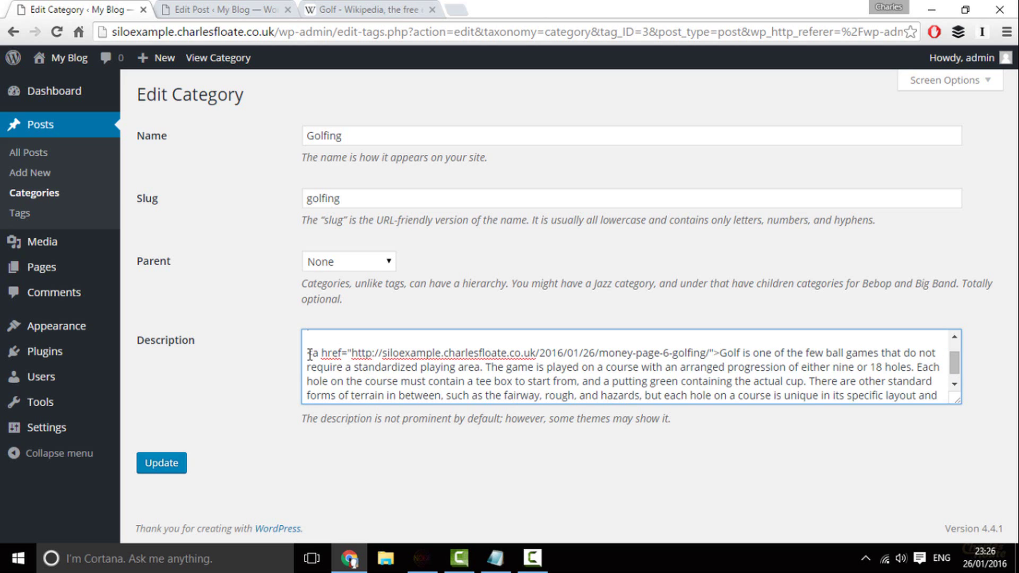
key(Right)
key(Right)
key(Right)
key(Right)
text(</a>)
scroll(309, 354, up, 1)
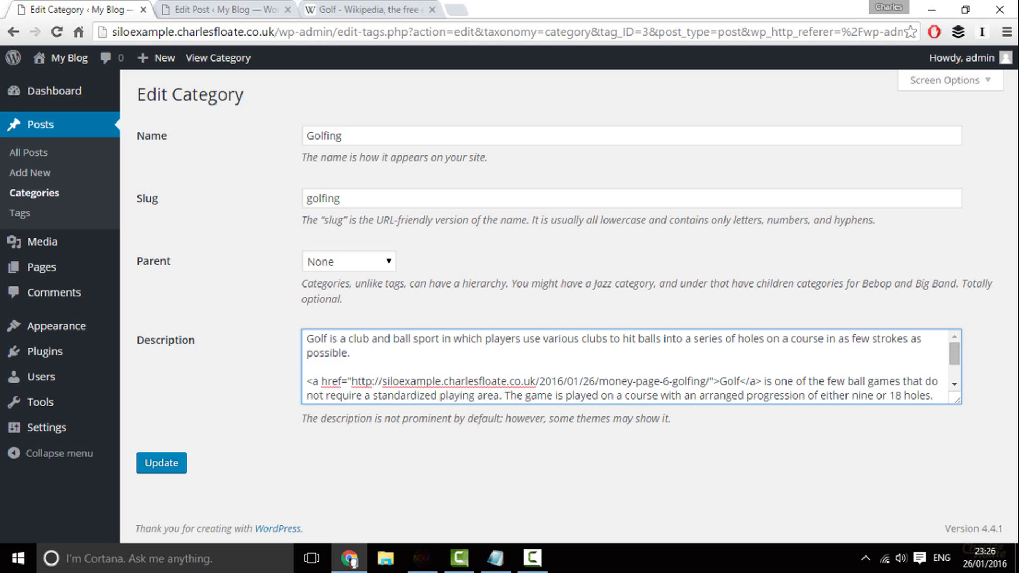
Close the Wikipedia page, copy the Money Page 5 – Golfing link address from the blog's home page and return to the Golfing category
click(313, 10)
click(215, 9)
click(67, 58)
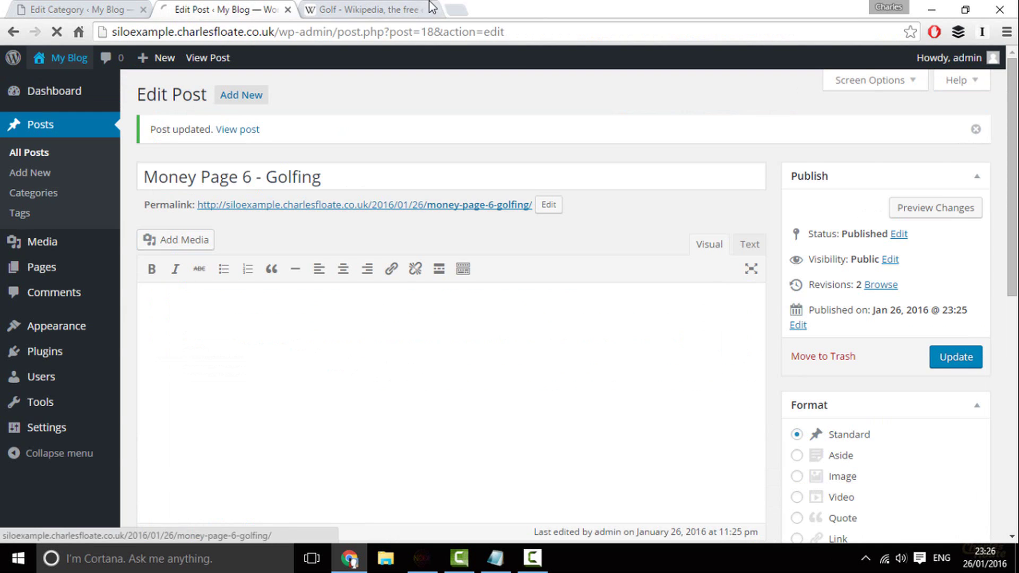
click(366, 9)
click(432, 9)
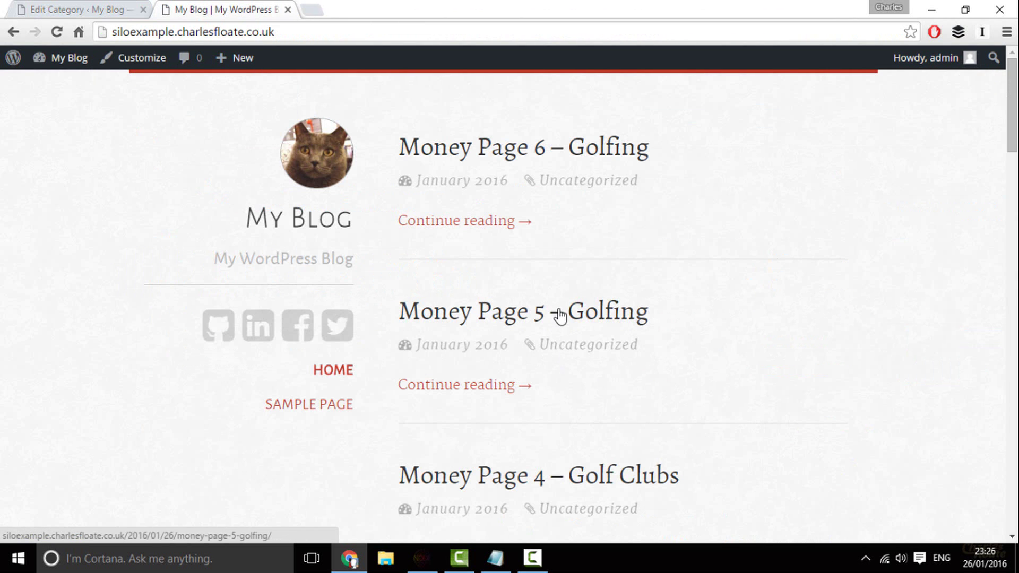
right_click(552, 310)
click(605, 386)
click(85, 10)
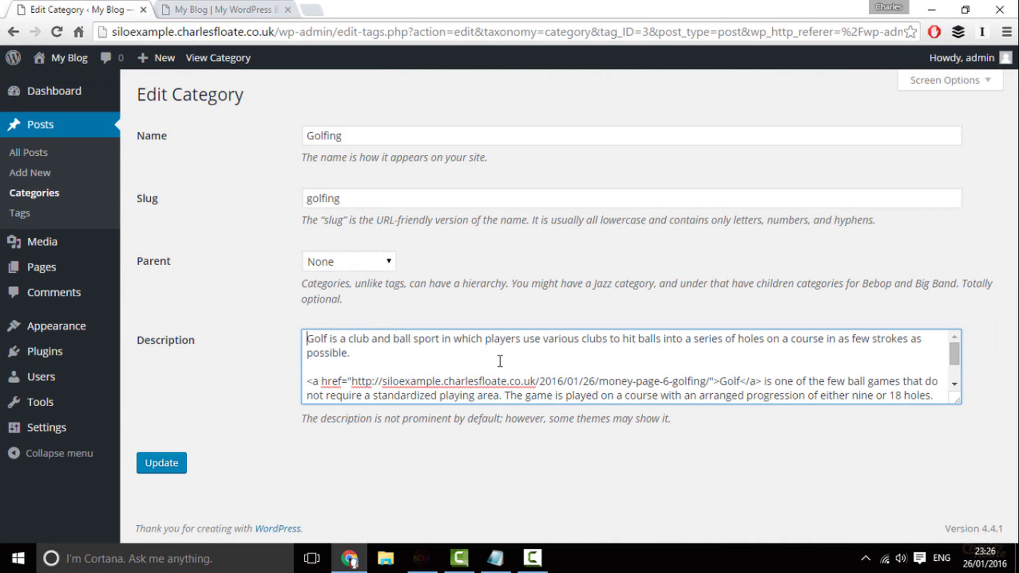
Try to link the opening words "Golf is a club and ball sport" to the Money Page 5 address and update the category
text(<")
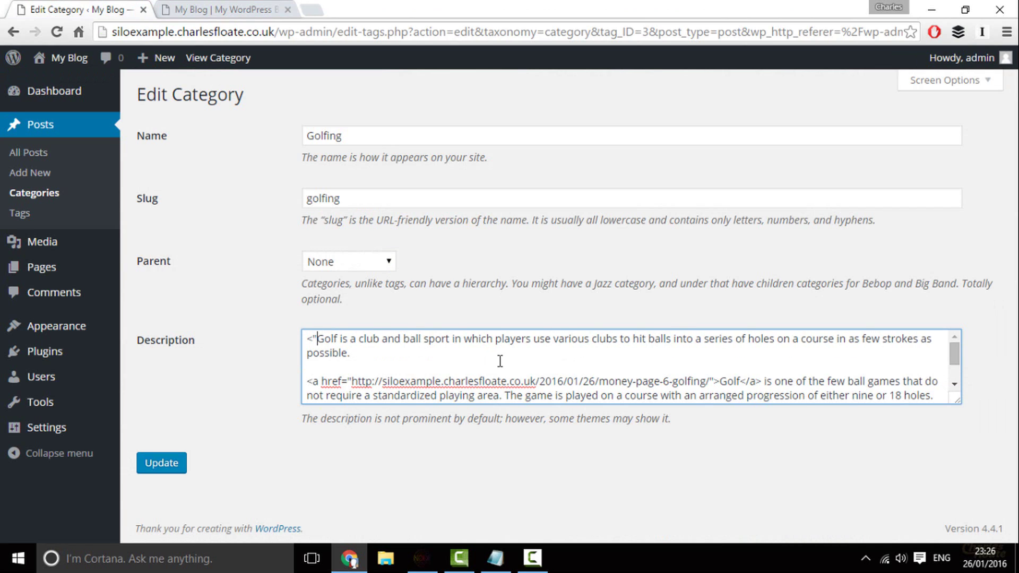
key(ctrl+v)
text(">Golf)
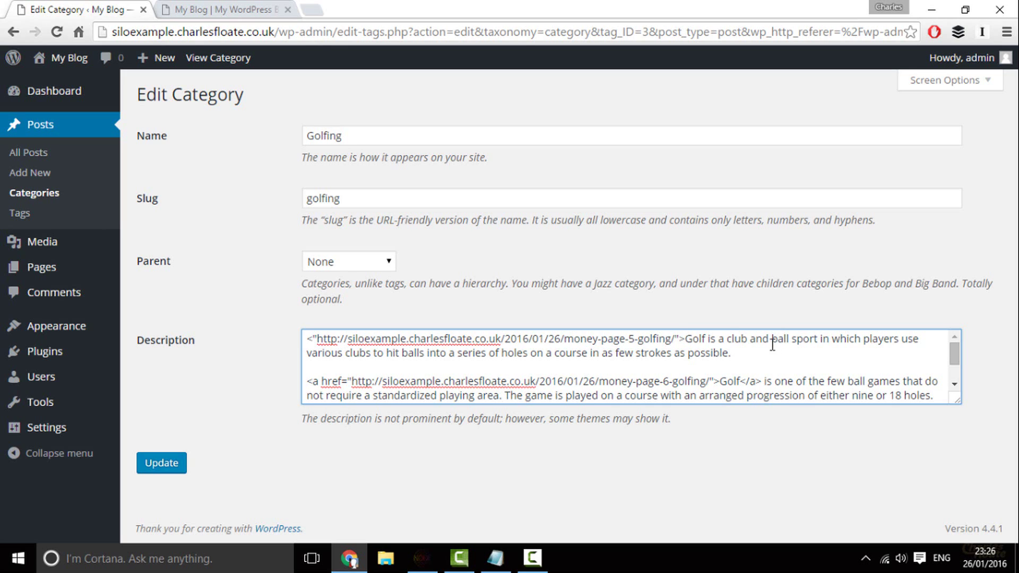
text(</a>)
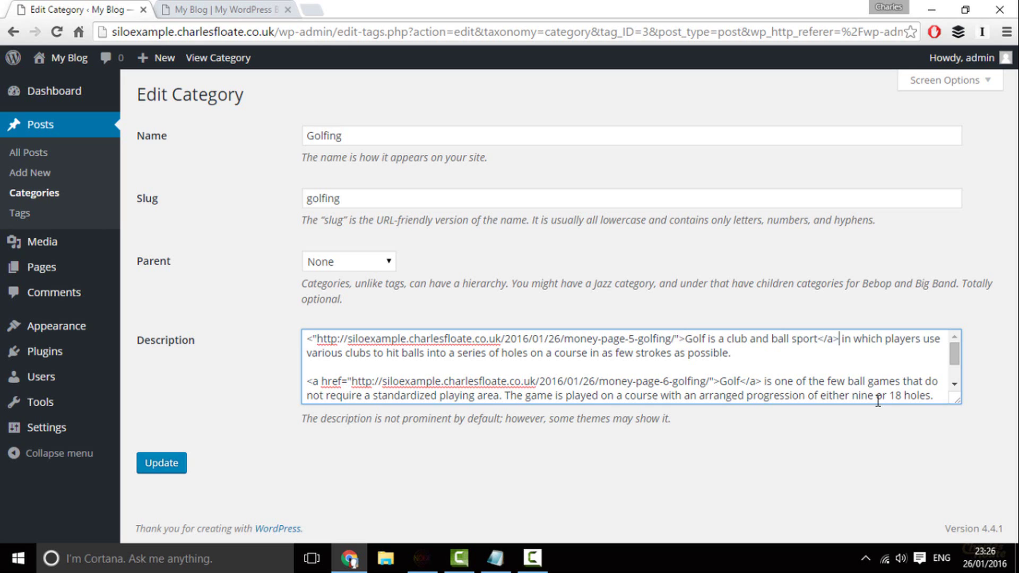
click(177, 462)
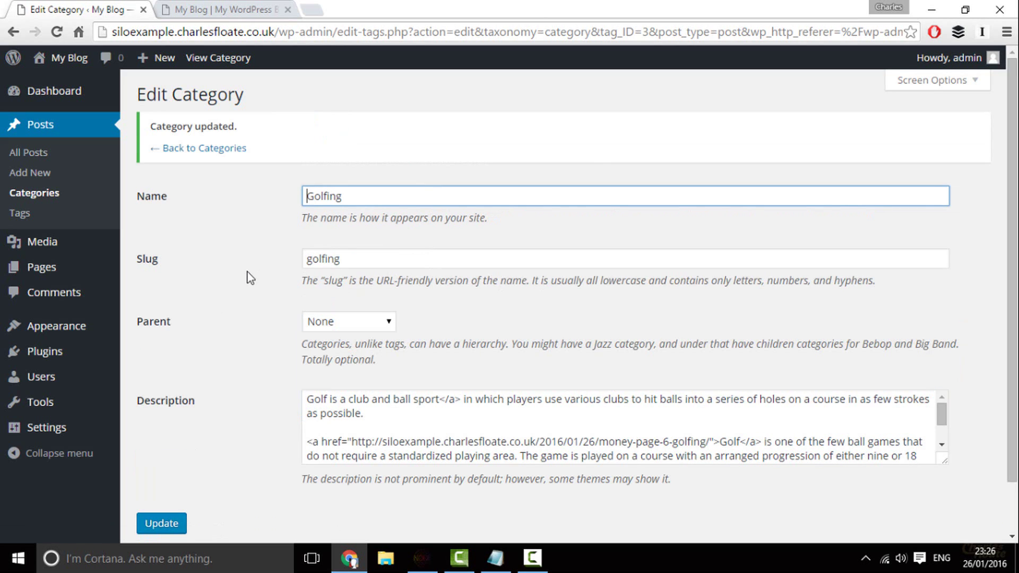
Open the blog's menu management page in a new tab and remove Sample Page from the menu structure
click(239, 10)
click(55, 32)
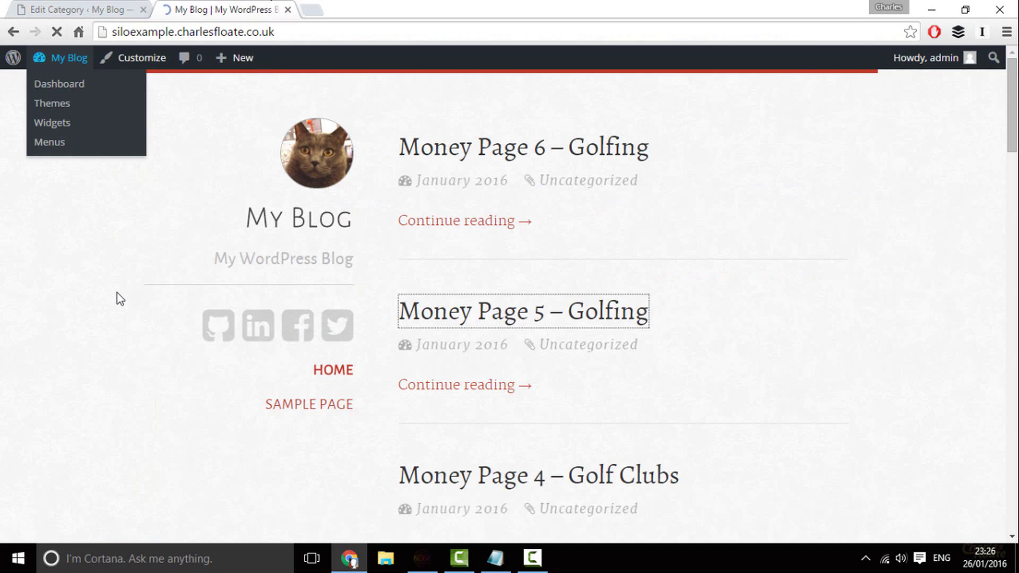
mouse_move(89, 94)
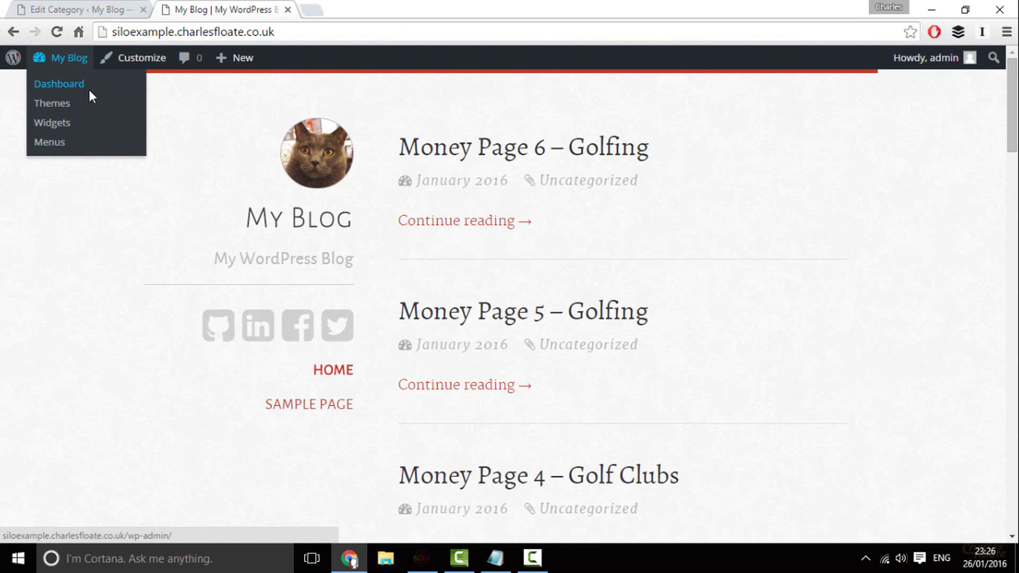
middle_click(83, 146)
click(344, 10)
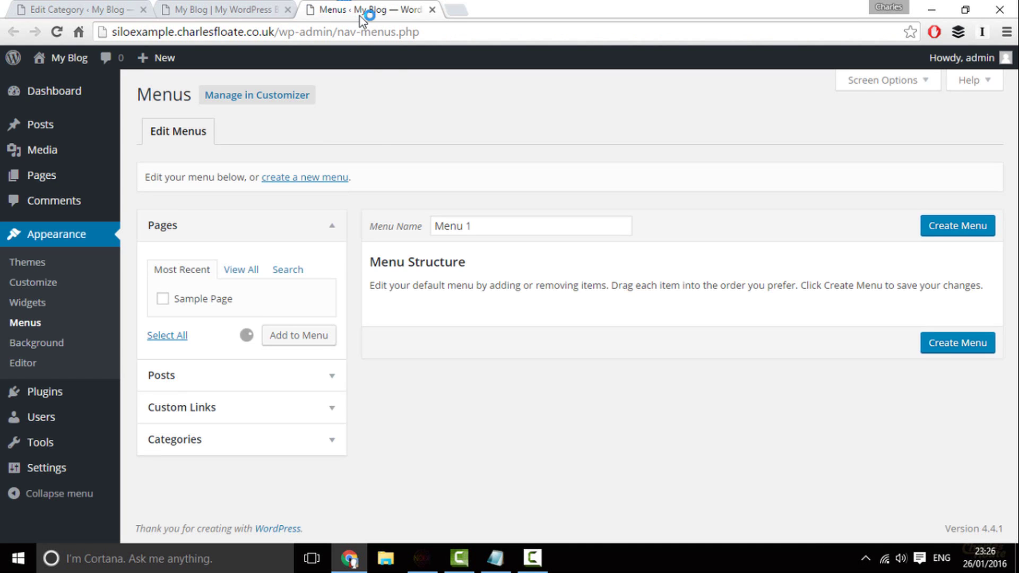
click(271, 408)
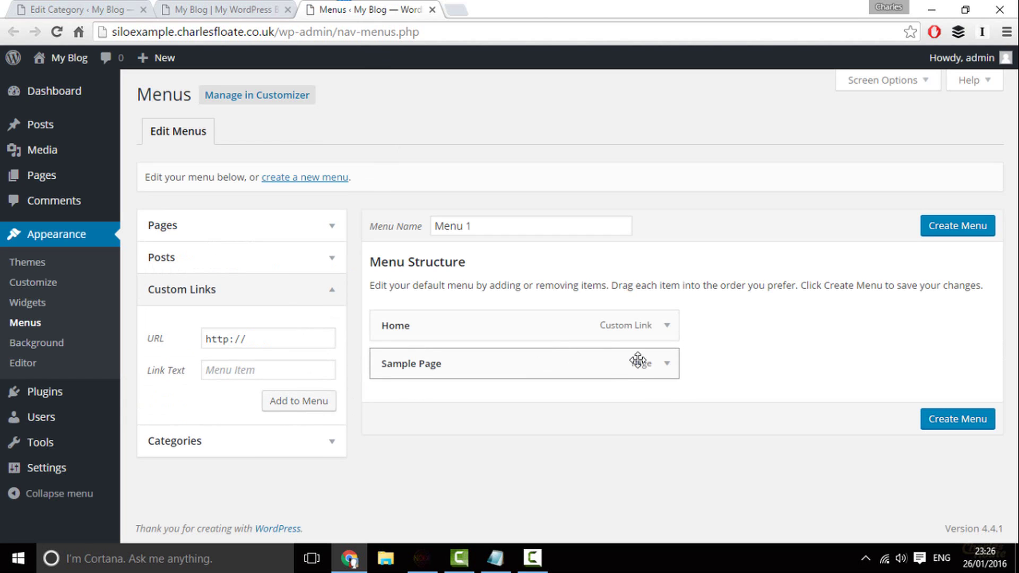
click(667, 363)
click(397, 511)
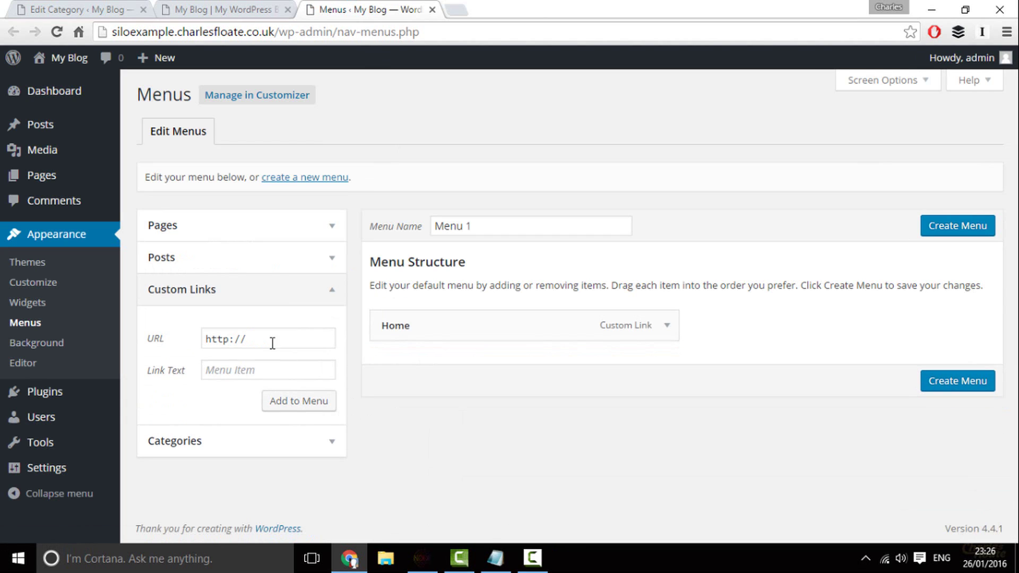
Add the Golf Carts, Golf Clubs and Golfing categories to Menu 1 and create the menu
click(260, 441)
click(233, 366)
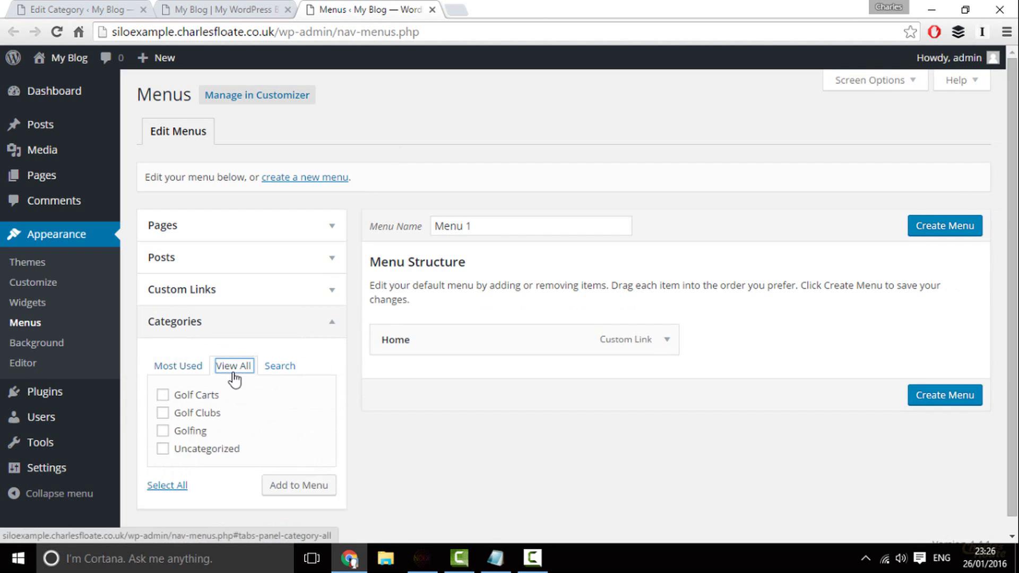
click(196, 413)
click(192, 431)
click(200, 395)
click(290, 487)
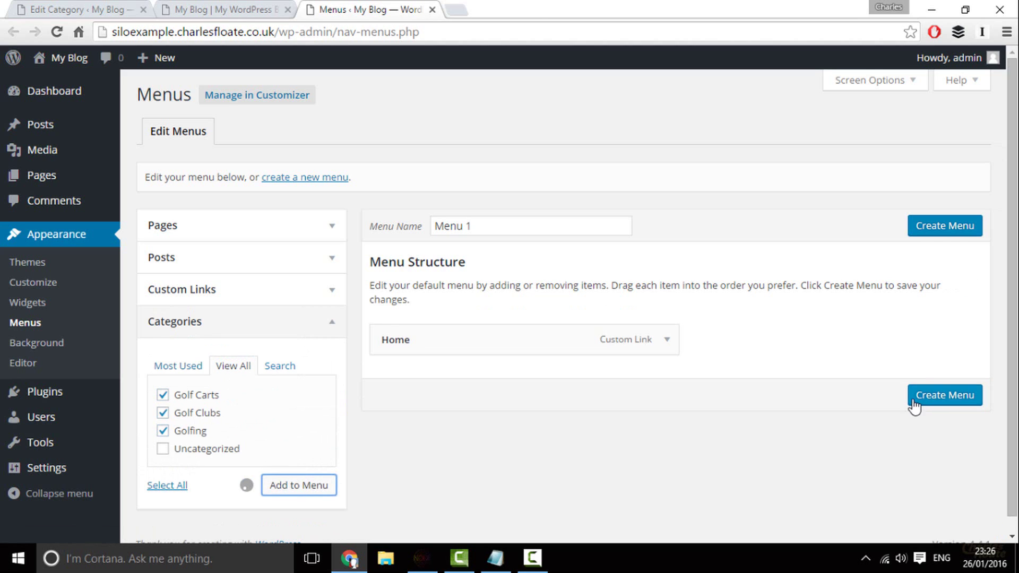
click(946, 510)
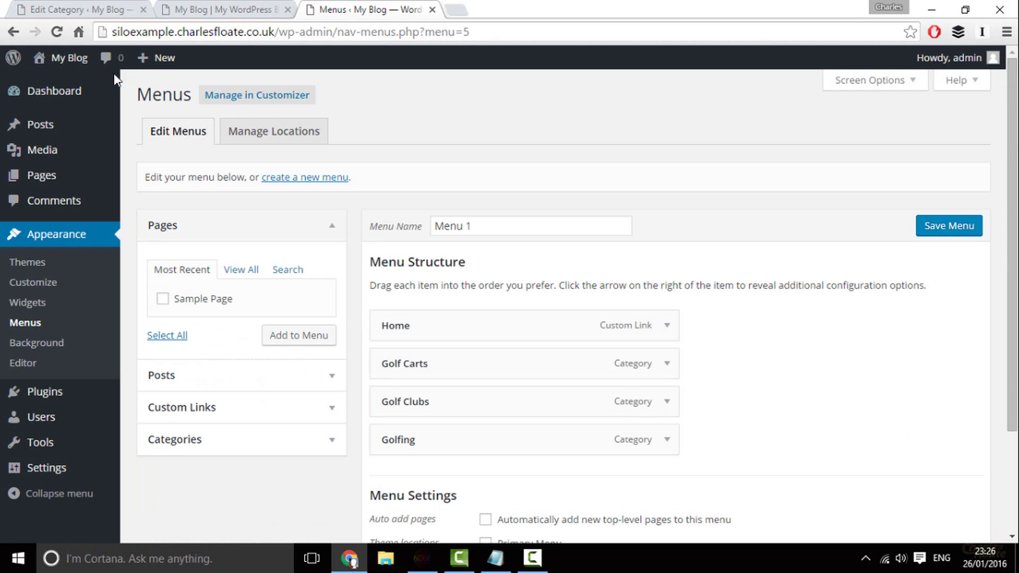
Check the navigation on the blog's home page, then return to the menu settings and create a new menu named "Main"
click(48, 80)
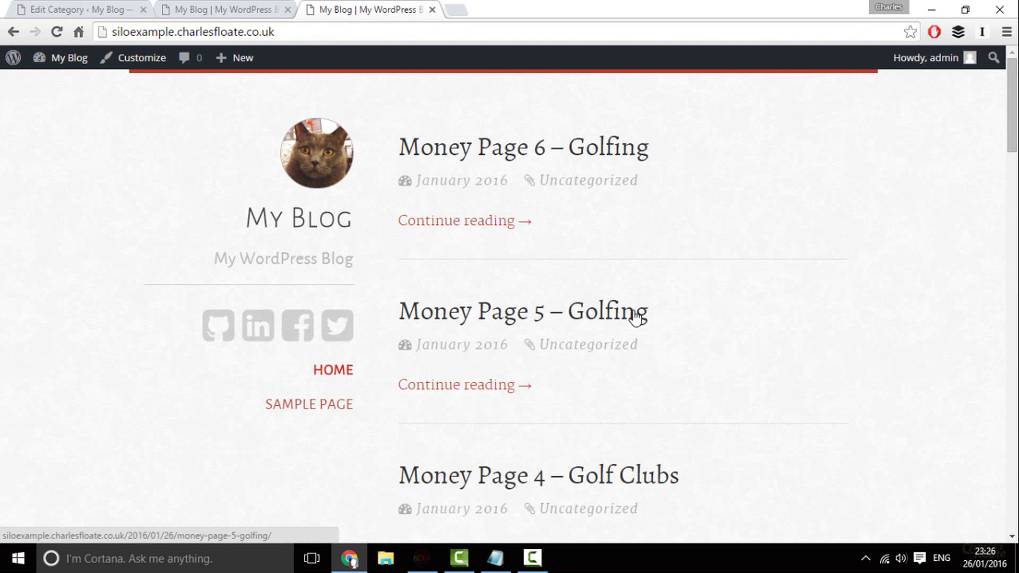
click(56, 33)
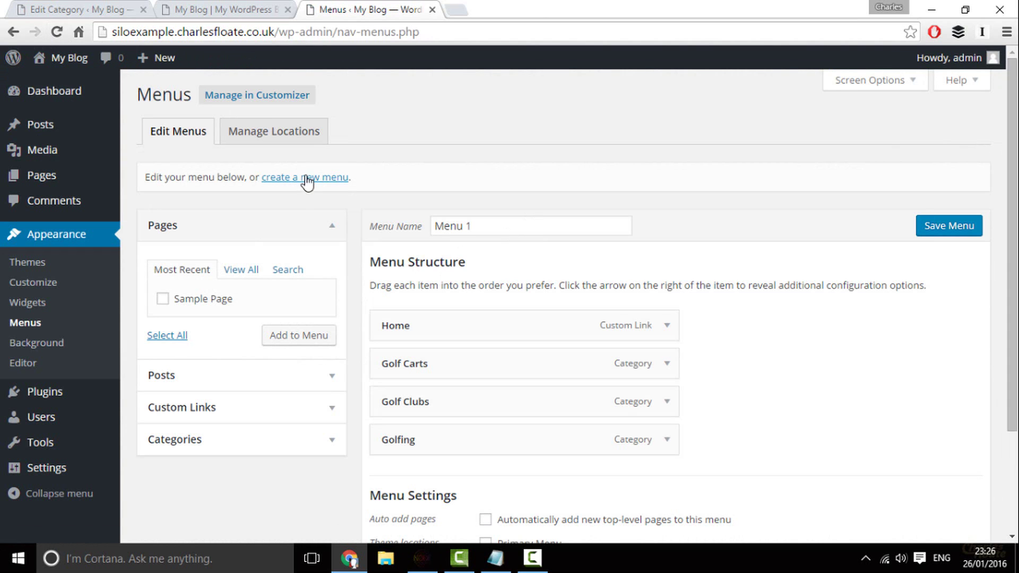
click(307, 178)
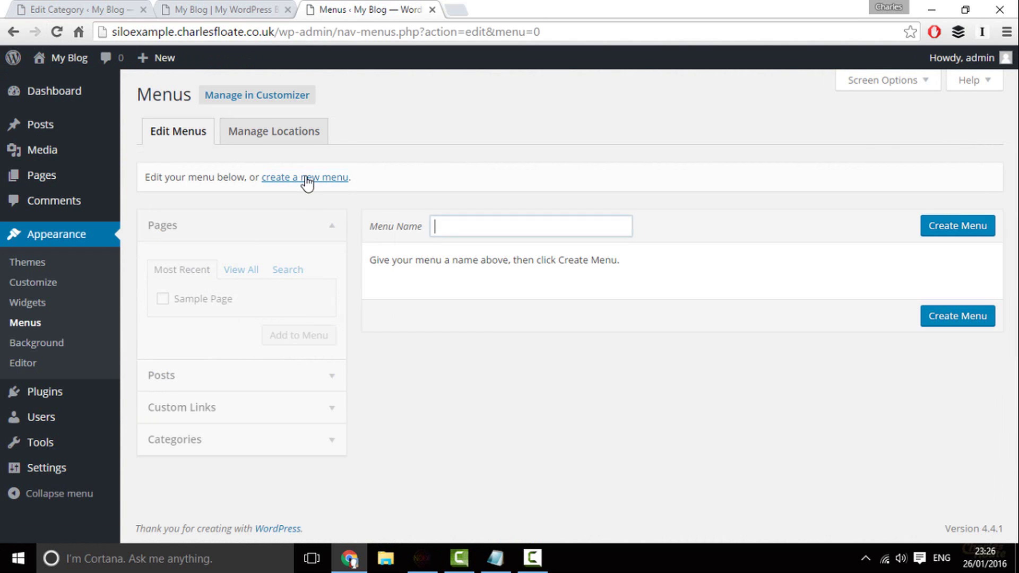
click(499, 221)
text(Main)
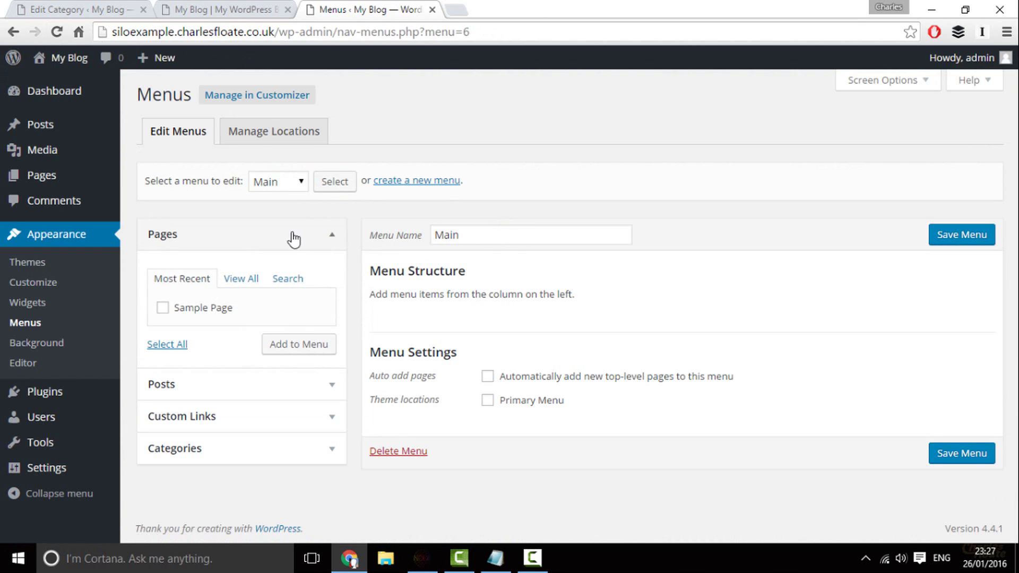
Select Menu 1 for editing, assign it as the Primary Menu, save it and check the navigation on the blog's home page
click(287, 183)
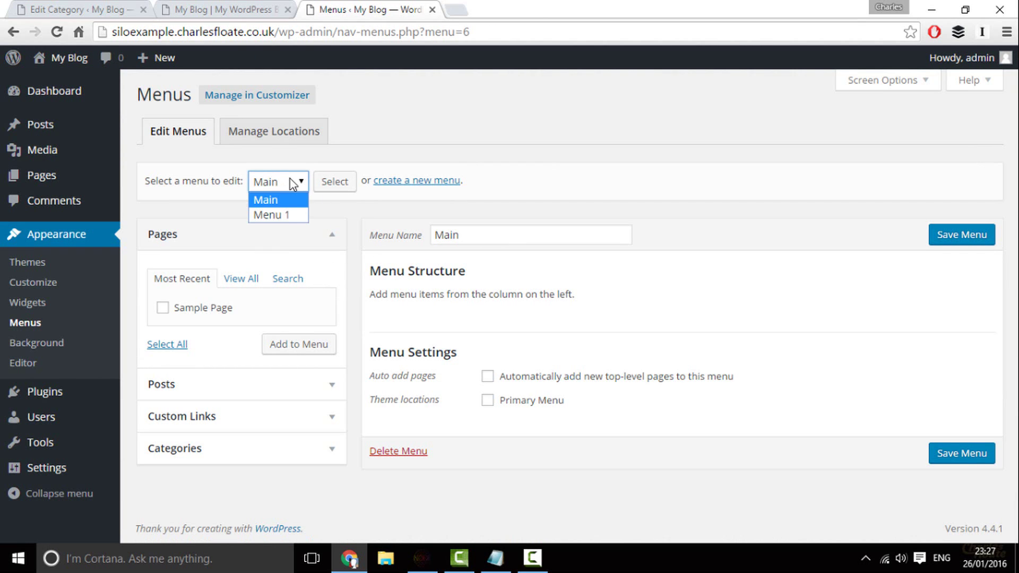
click(281, 215)
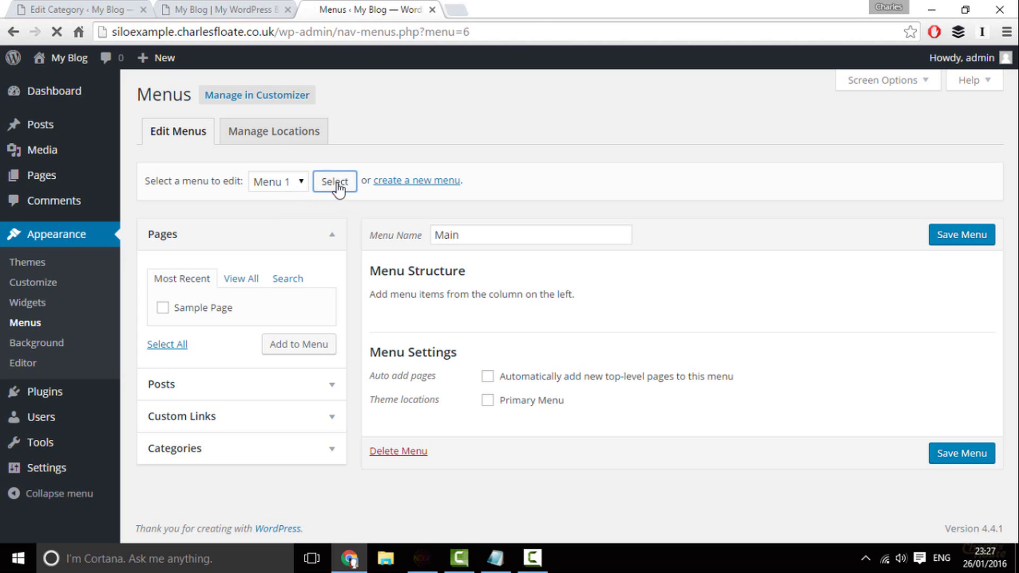
click(336, 183)
scroll(536, 390, down, 3)
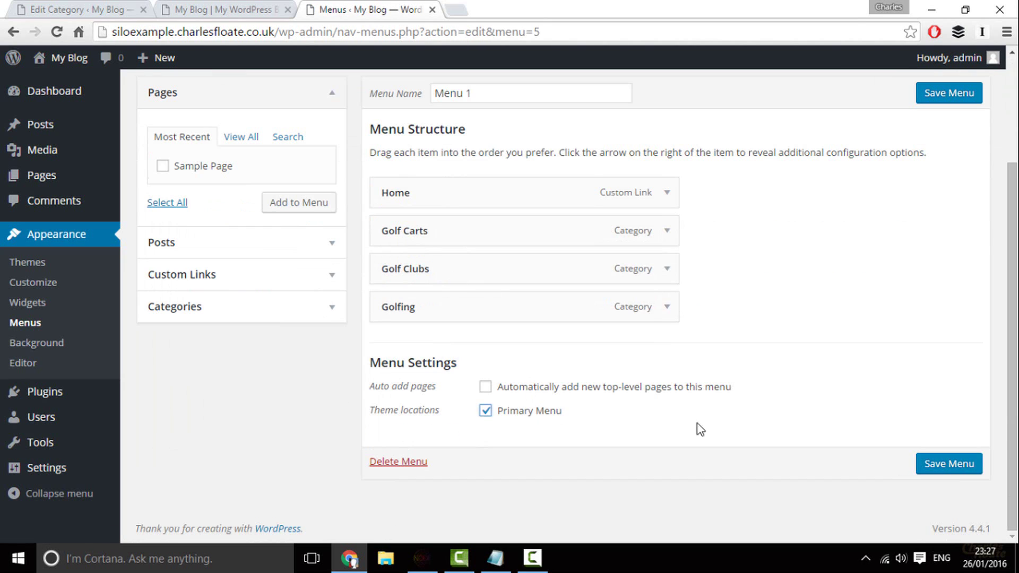
click(947, 467)
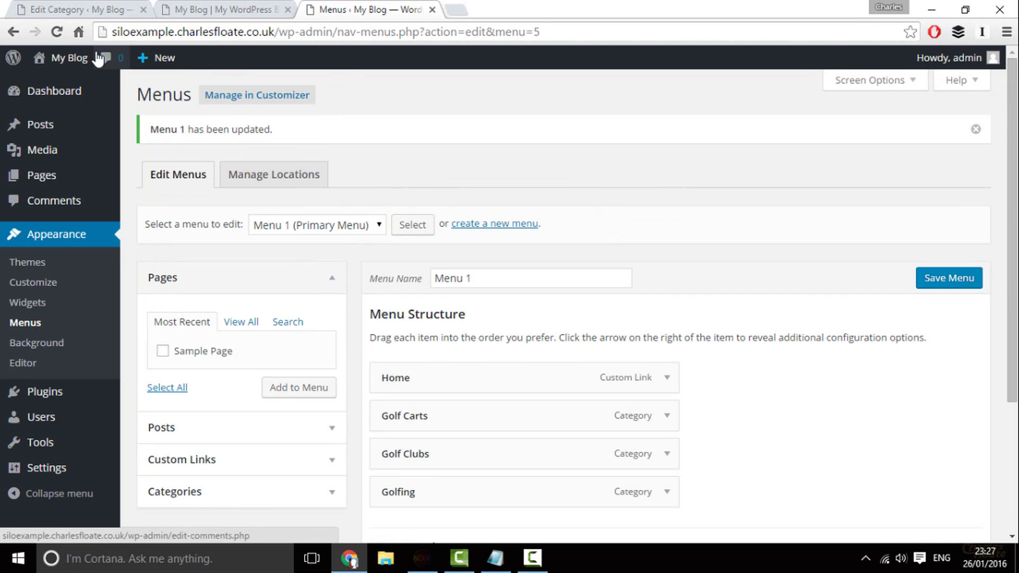
scroll(451, 159, down, 3)
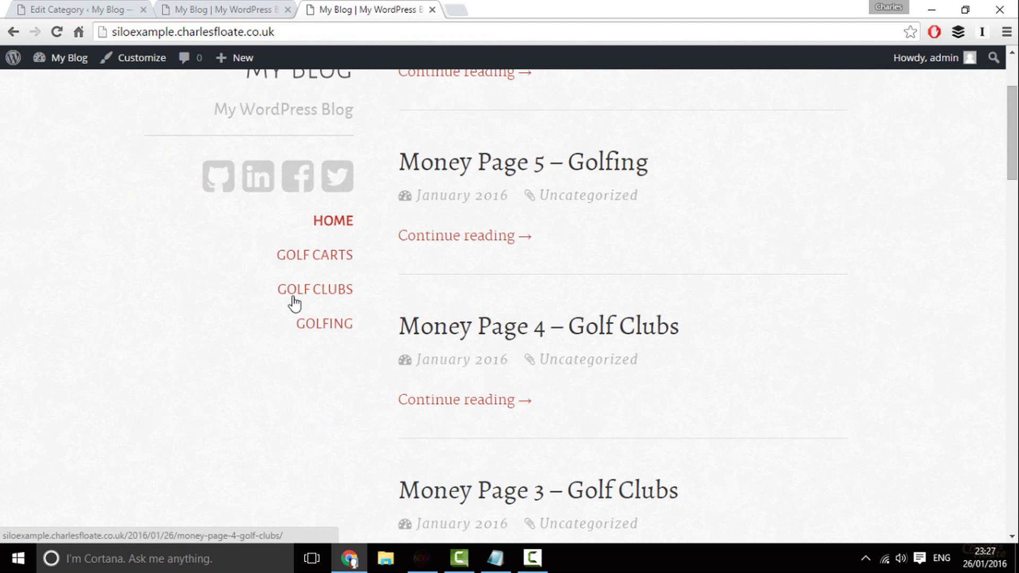